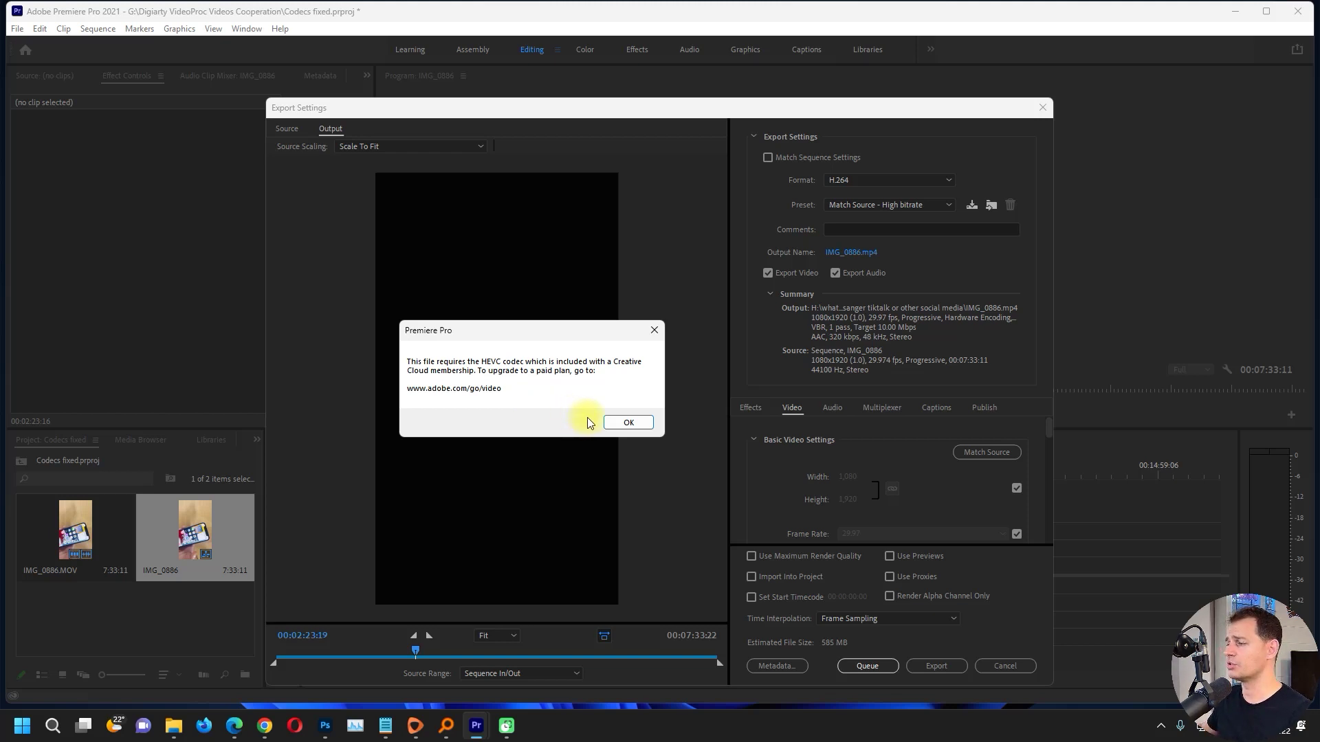
# Dismiss the HEVC codec error and cancel the Export Settings dialog without exporting.
pyautogui.click(640, 424)
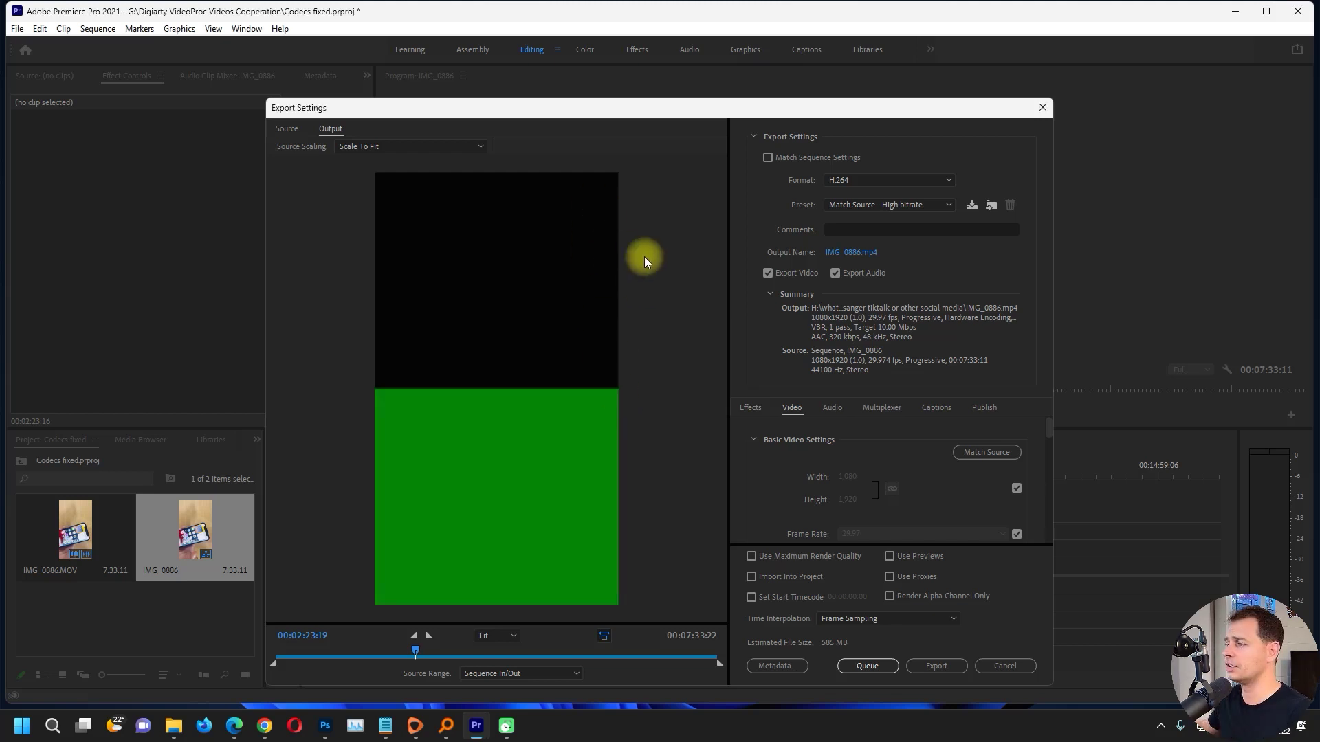
pyautogui.moveTo(592, 120); pyautogui.dragTo(401, 73)
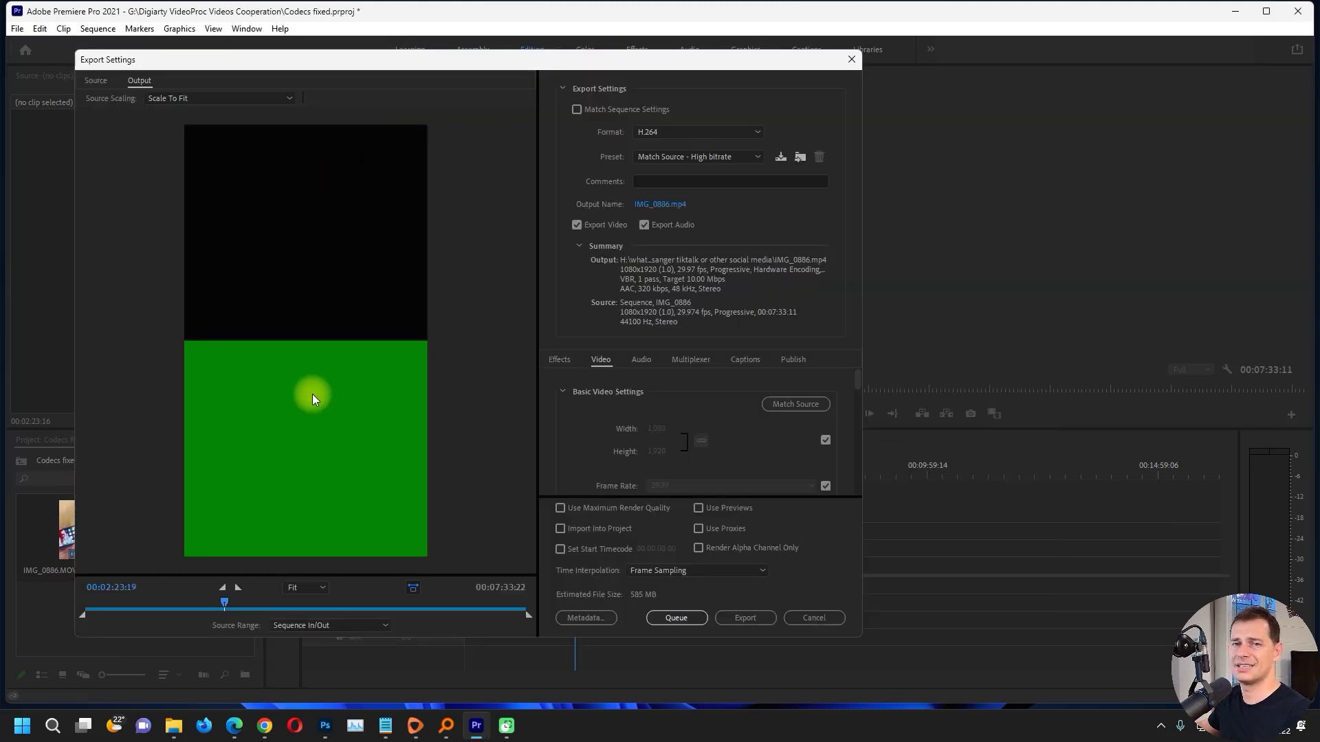
pyautogui.click(823, 621)
# Search the Start menu for 'vide' and launch VideoProc Converter.
pyautogui.click(21, 728)
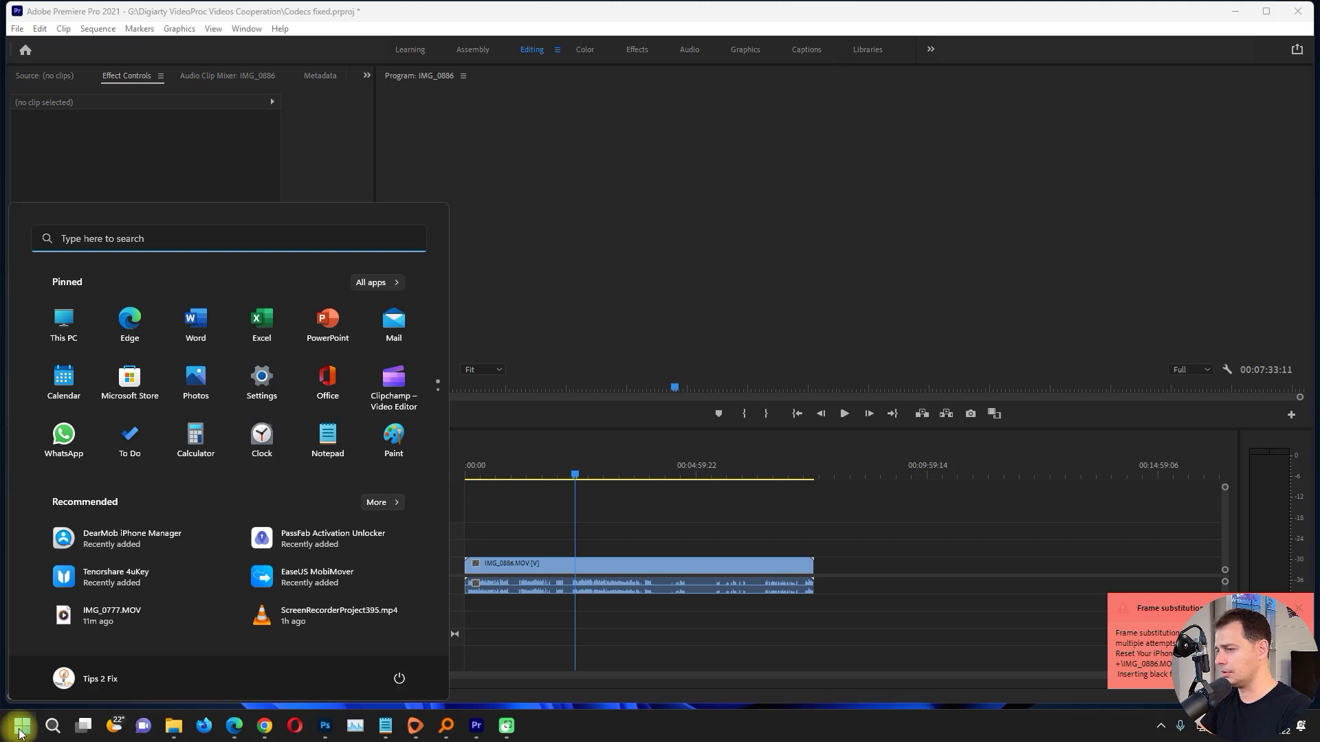
pyautogui.write('videoProc Converter')
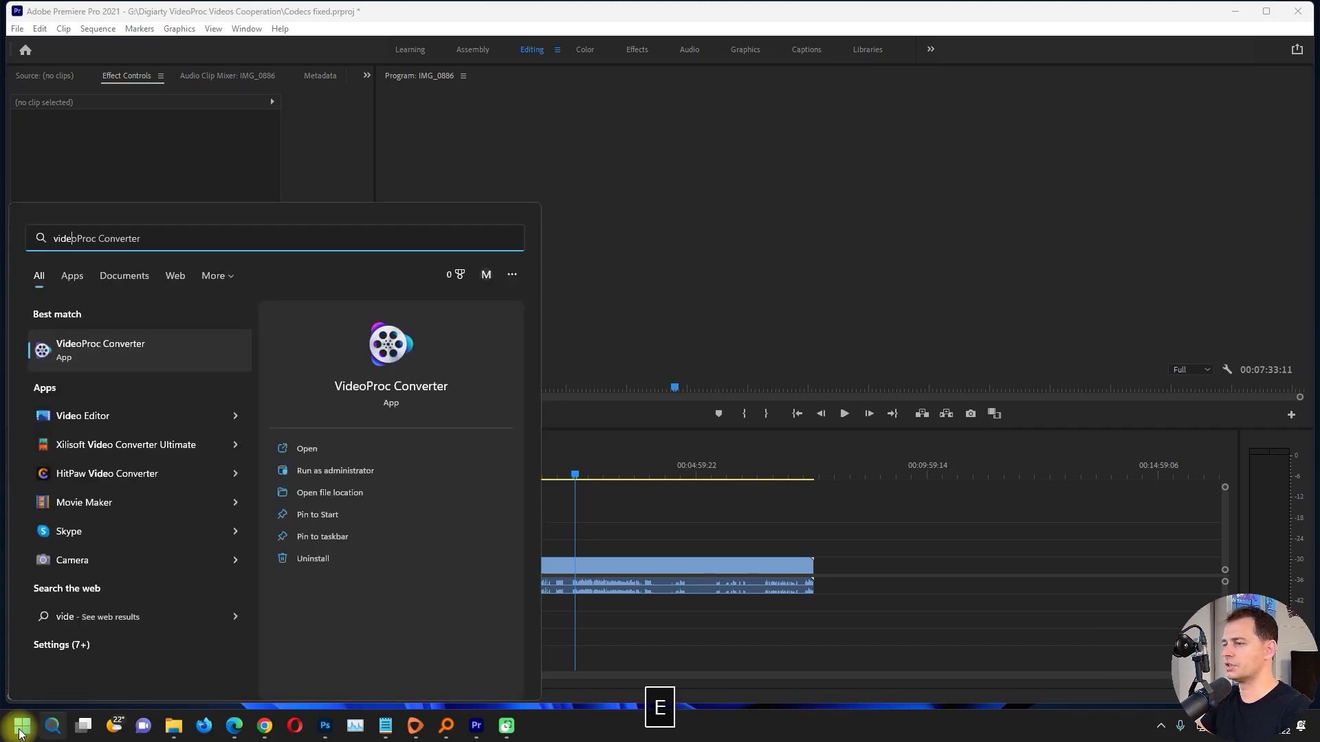
pyautogui.click(118, 352)
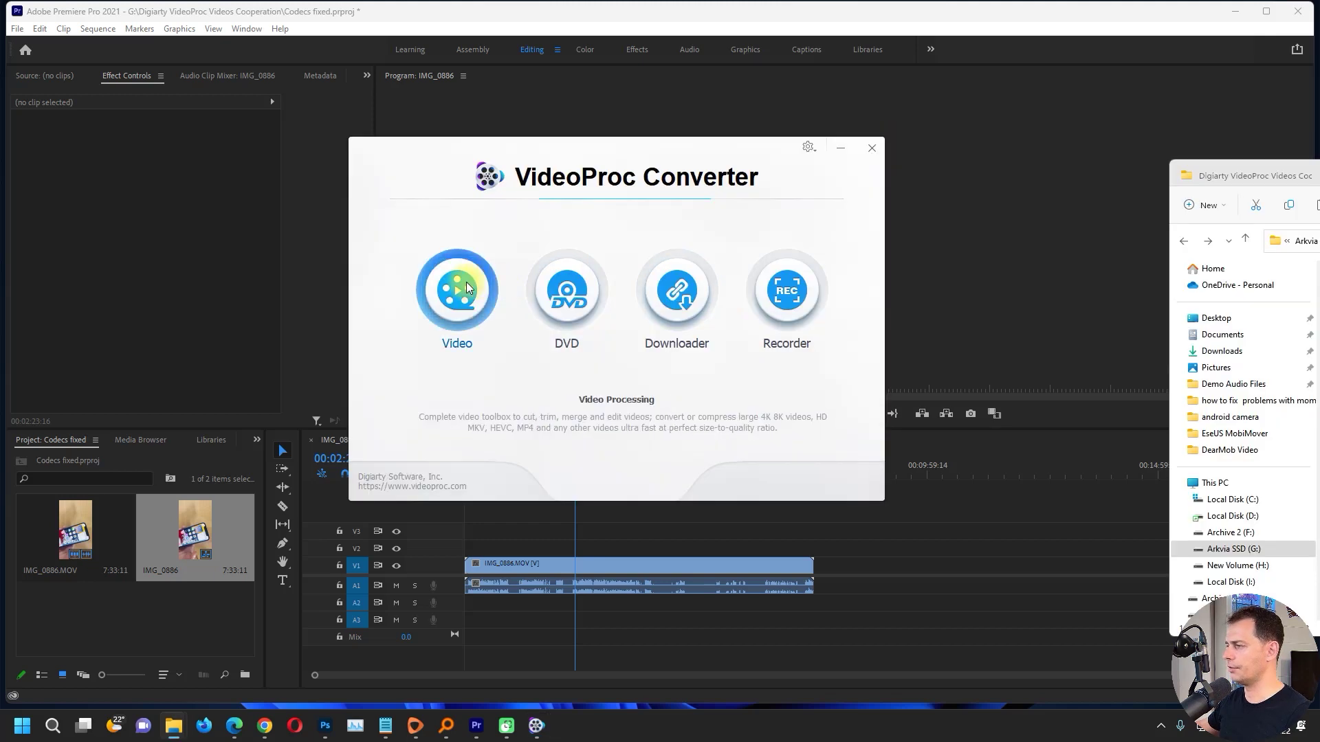
# Load IMG_0886.MOV into VideoProc's Video converter with MP4 H.264 as the output format.
pyautogui.click(484, 289)
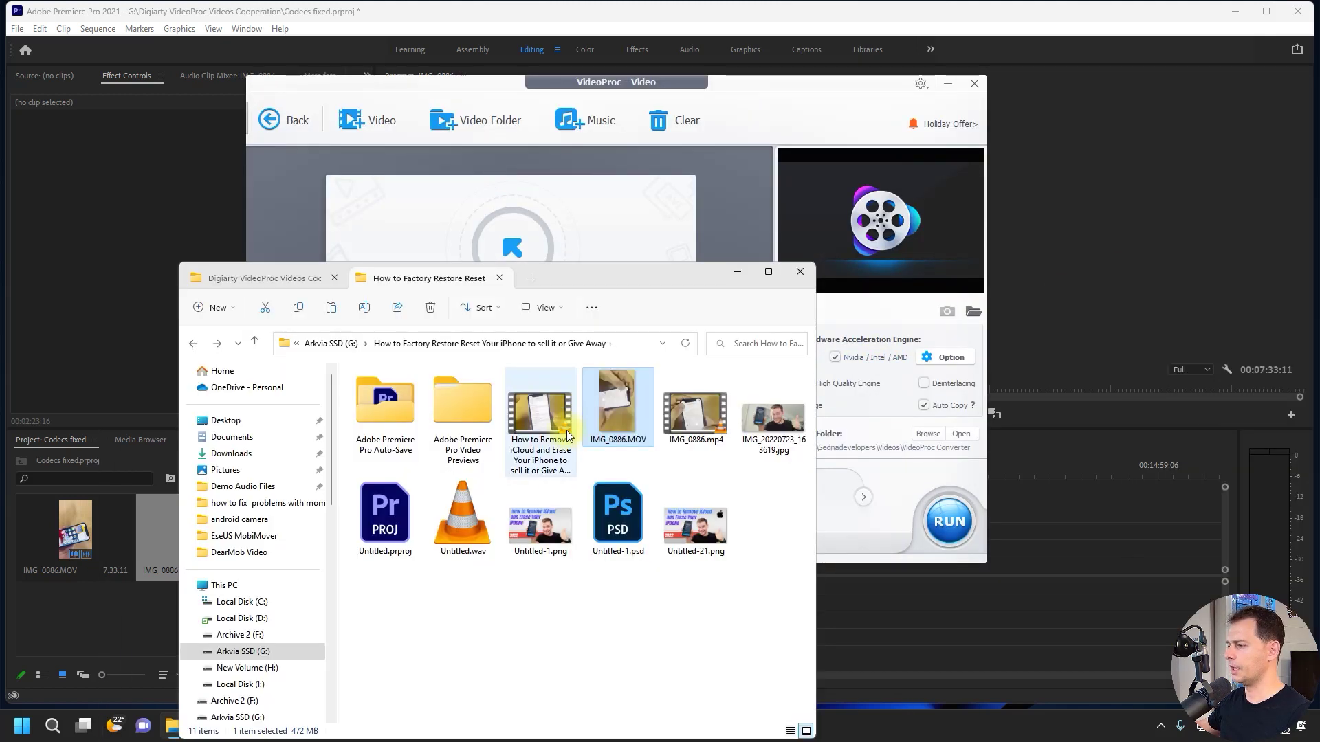
pyautogui.moveTo(615, 416); pyautogui.dragTo(608, 209)
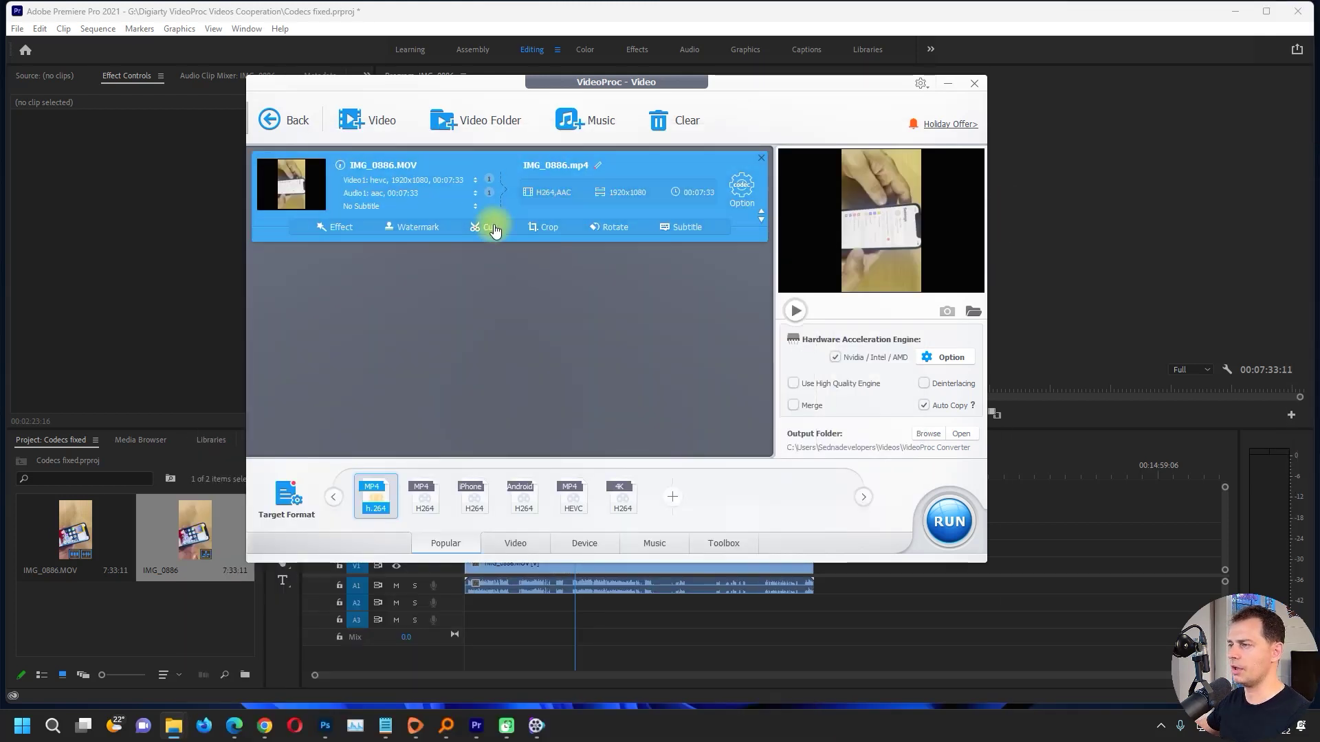
pyautogui.moveTo(493, 81); pyautogui.dragTo(446, 88)
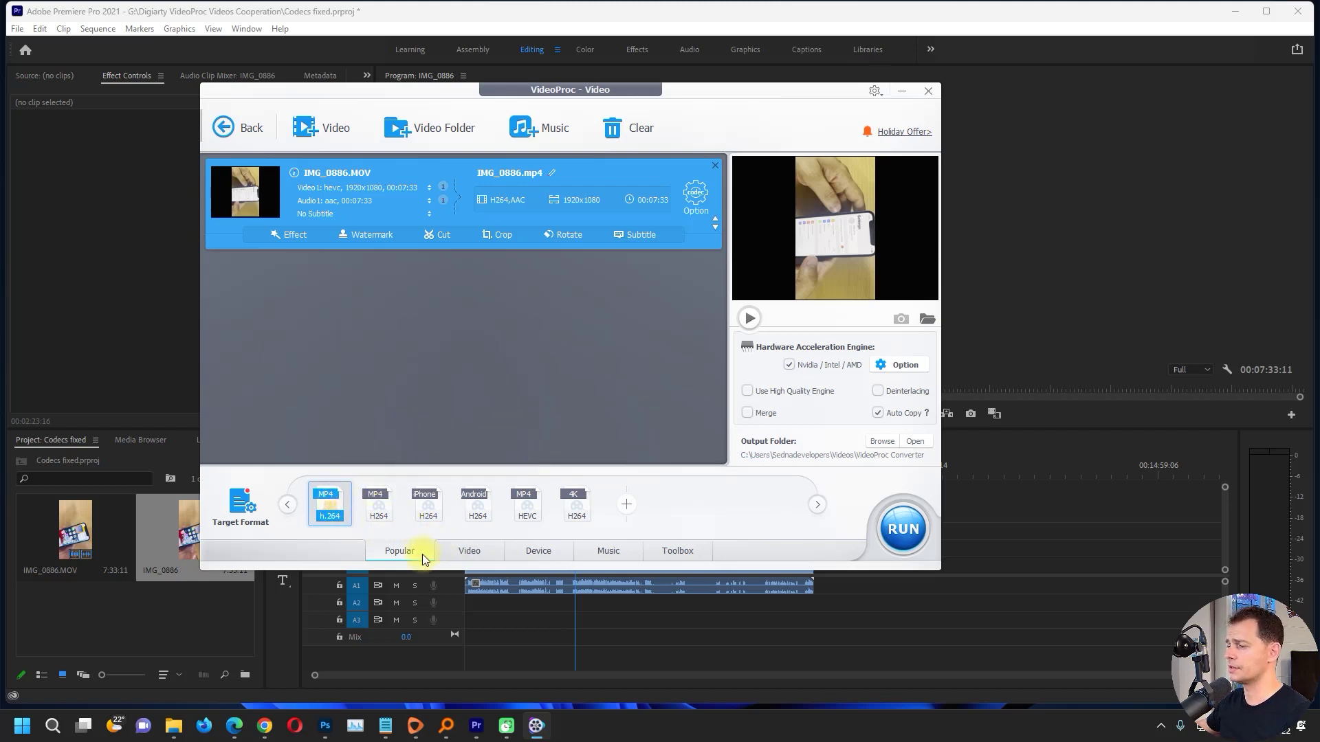
pyautogui.click(468, 551)
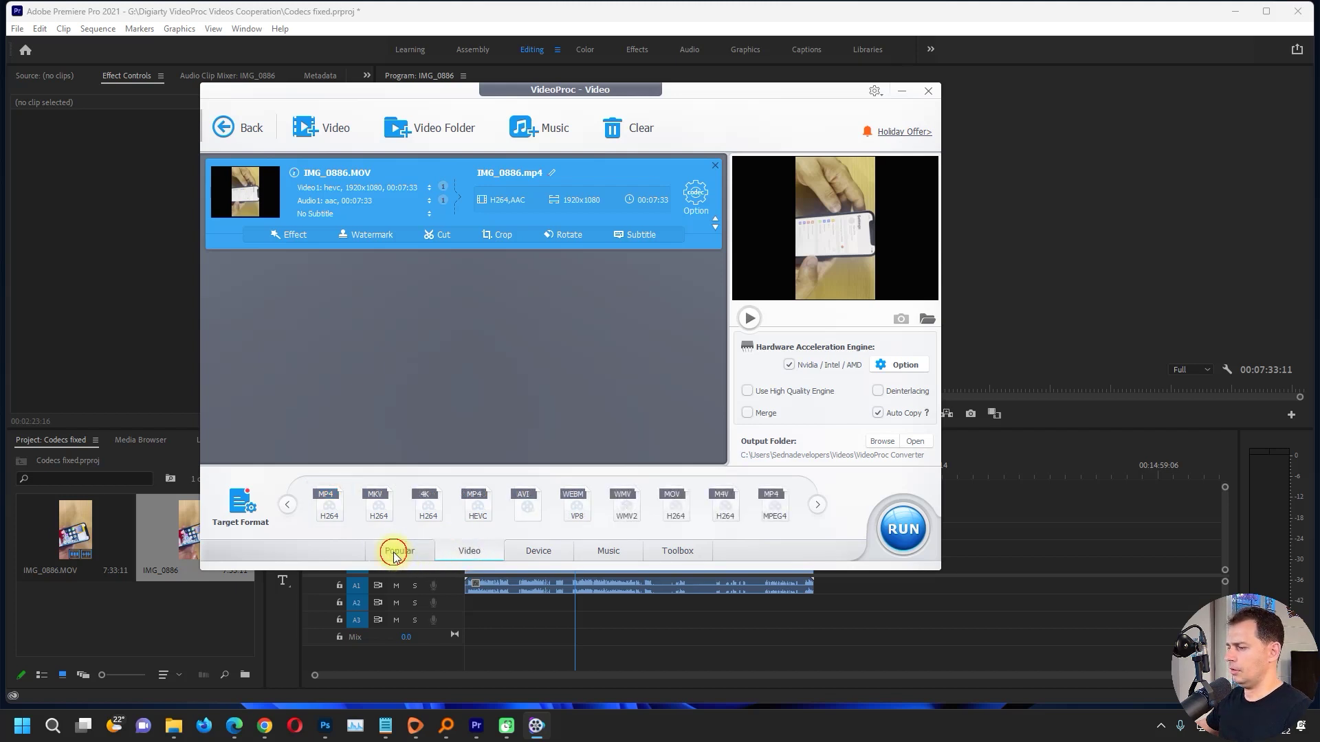
pyautogui.click(394, 552)
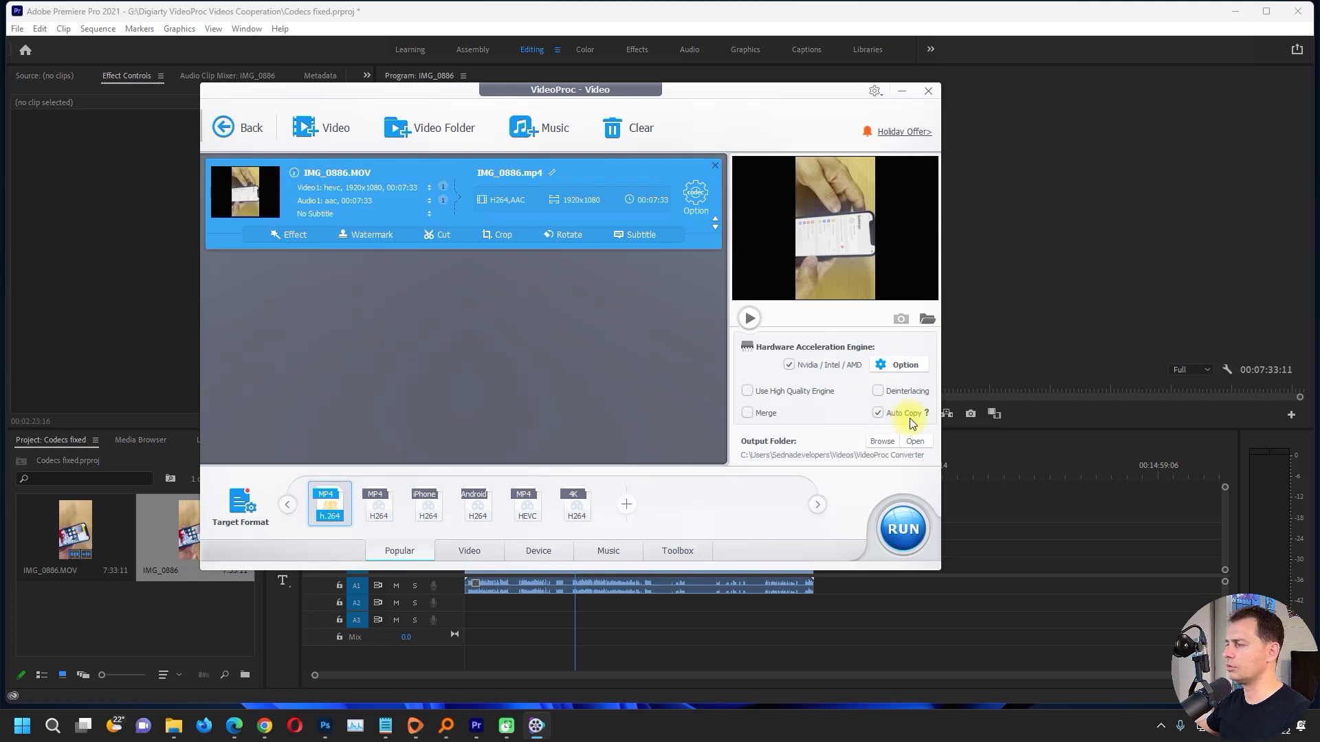
pyautogui.click(694, 202)
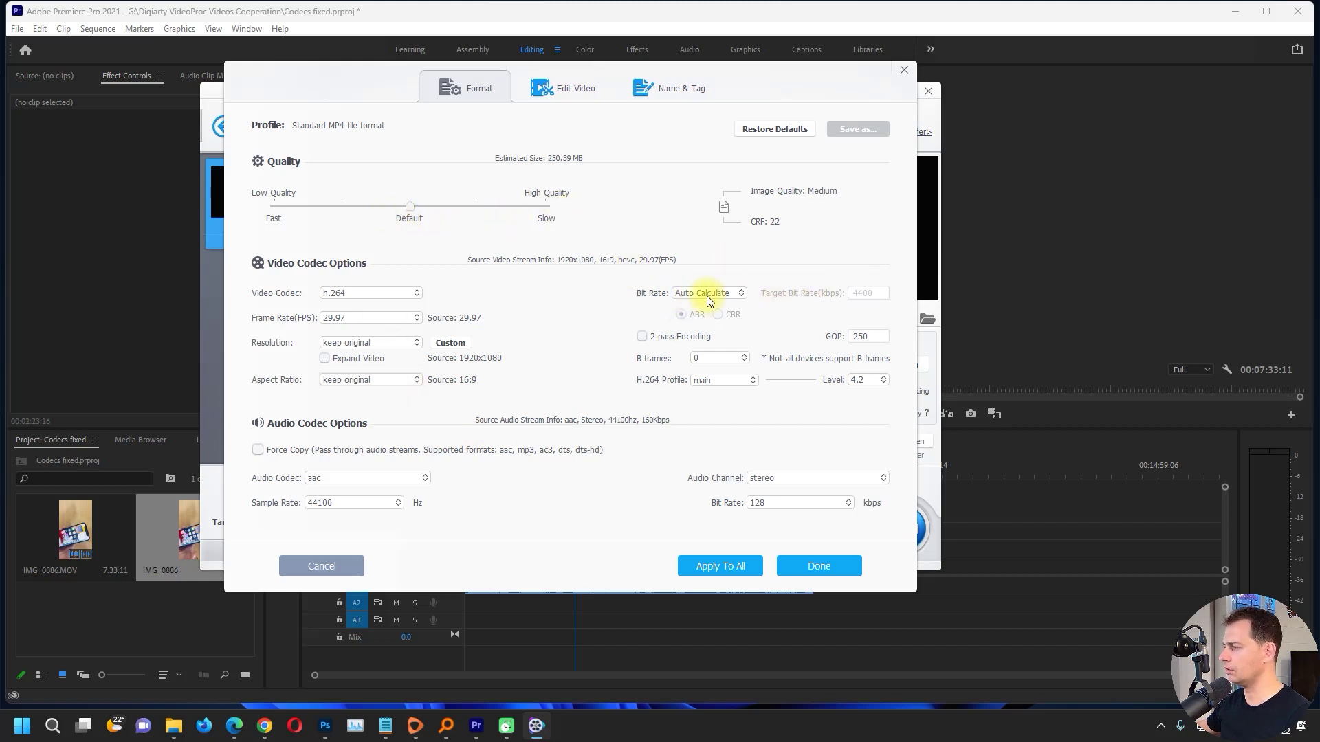
# Keep the original resolution and raise H.264 quality to Very High (CRF 8).
pyautogui.click(366, 344)
pyautogui.click(365, 343)
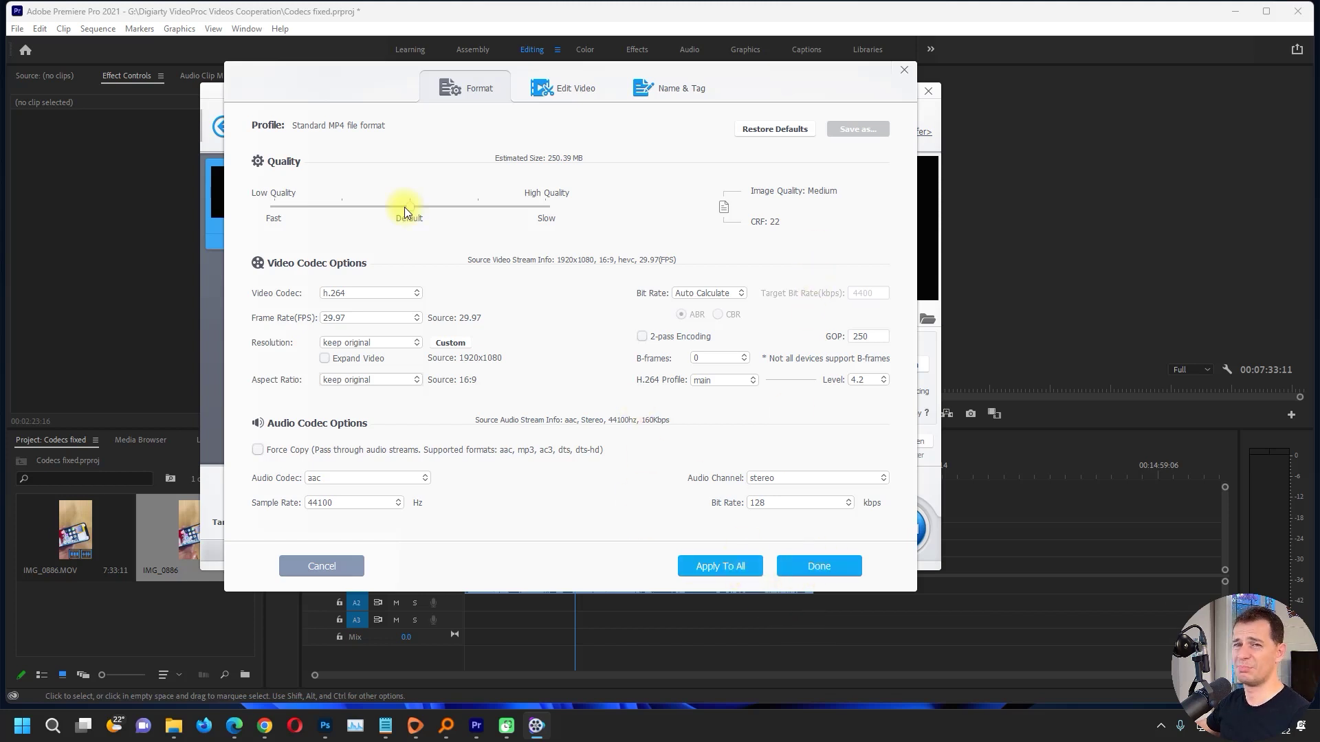
pyautogui.moveTo(406, 209); pyautogui.dragTo(575, 212)
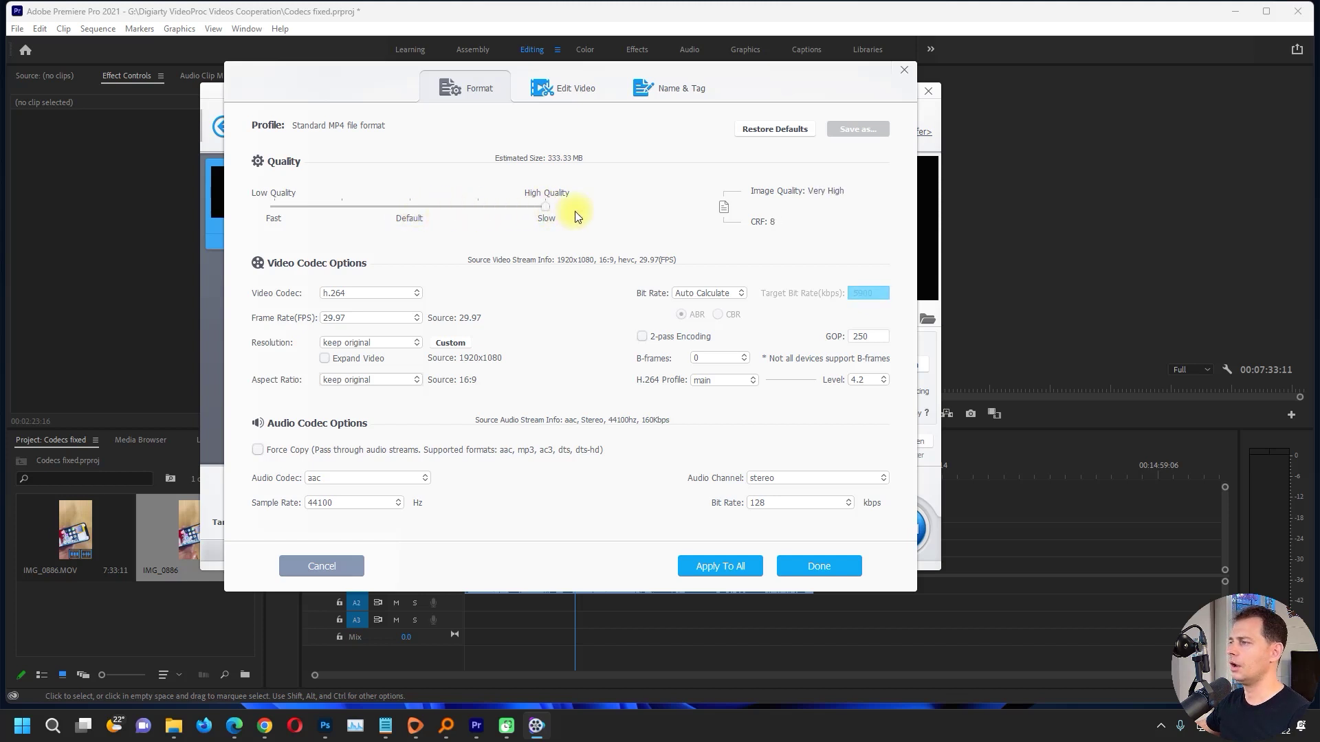
pyautogui.click(810, 565)
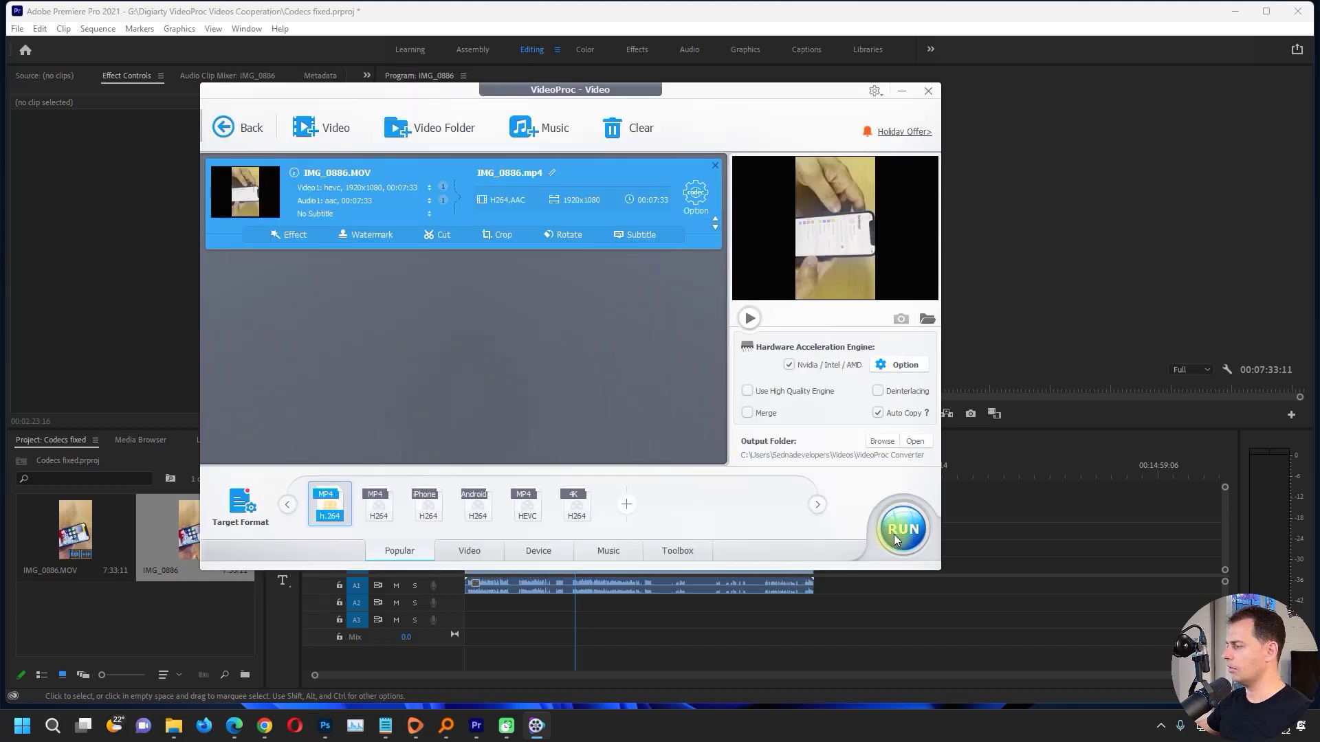
pyautogui.click(884, 443)
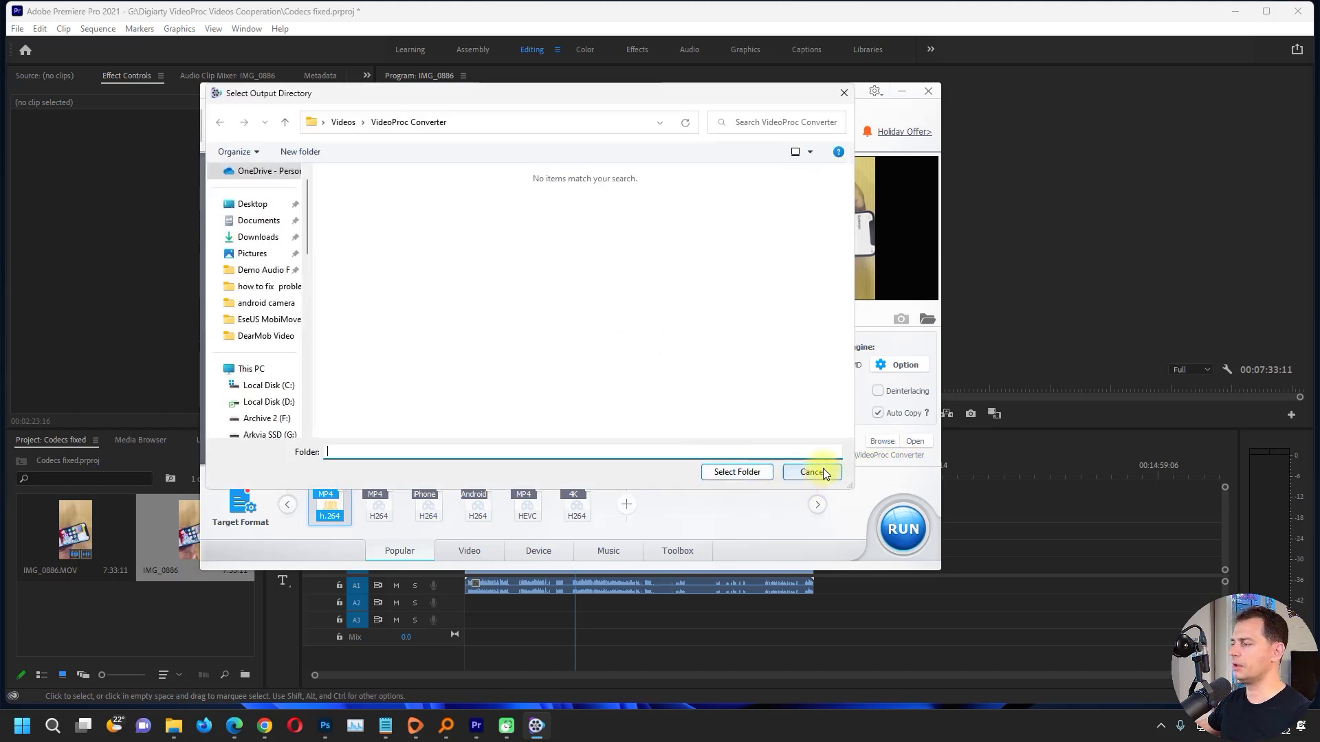
# Keep the default output folder and start converting IMG_0886.MOV to H.264 MP4.
pyautogui.click(812, 472)
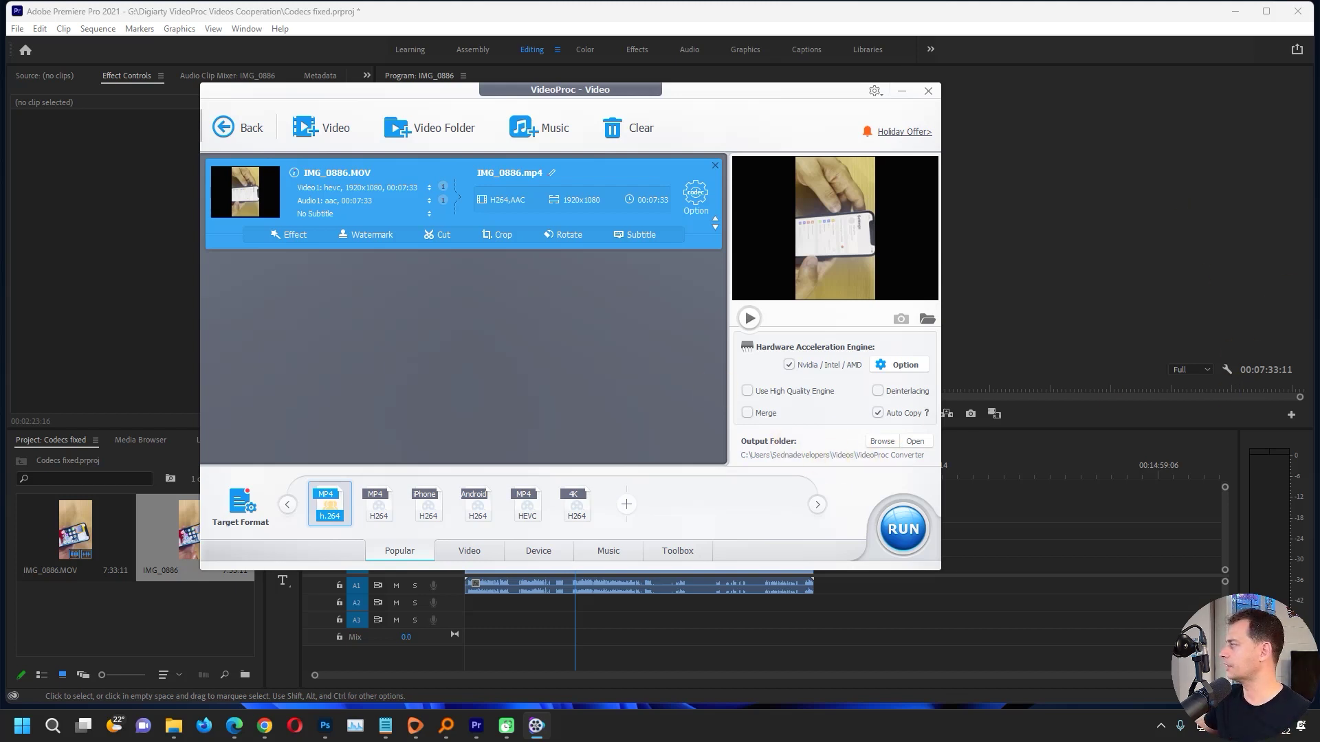
pyautogui.click(733, 105)
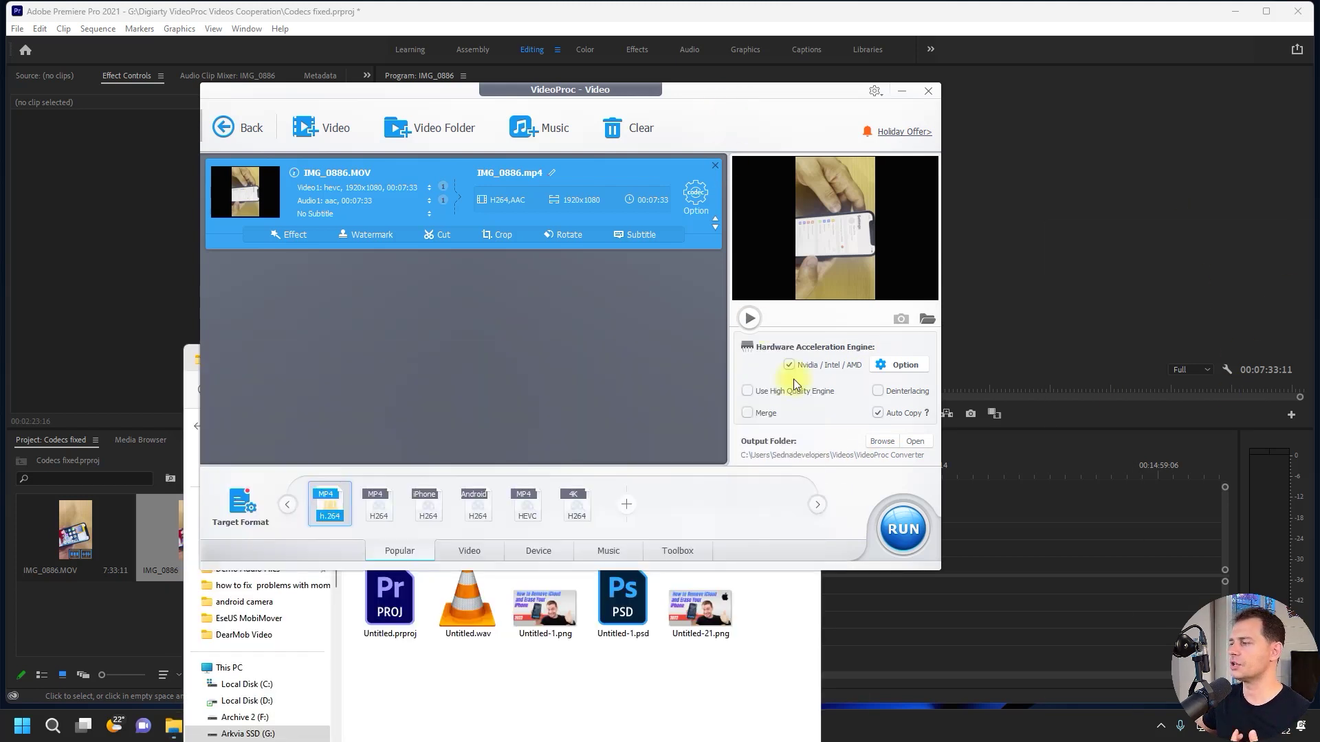
pyautogui.click(888, 530)
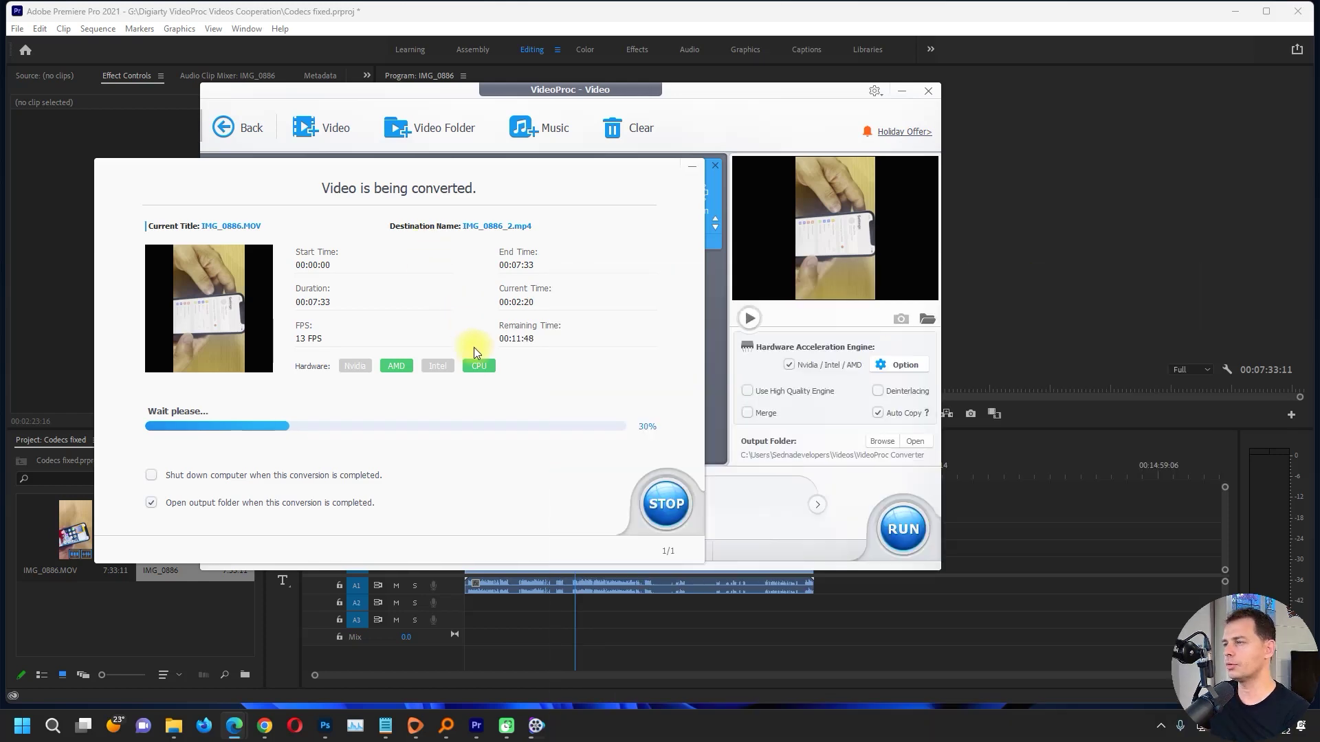
# Switch to the DearMob iPhone Manager page in Edge while the conversion runs.
pyautogui.click(476, 357)
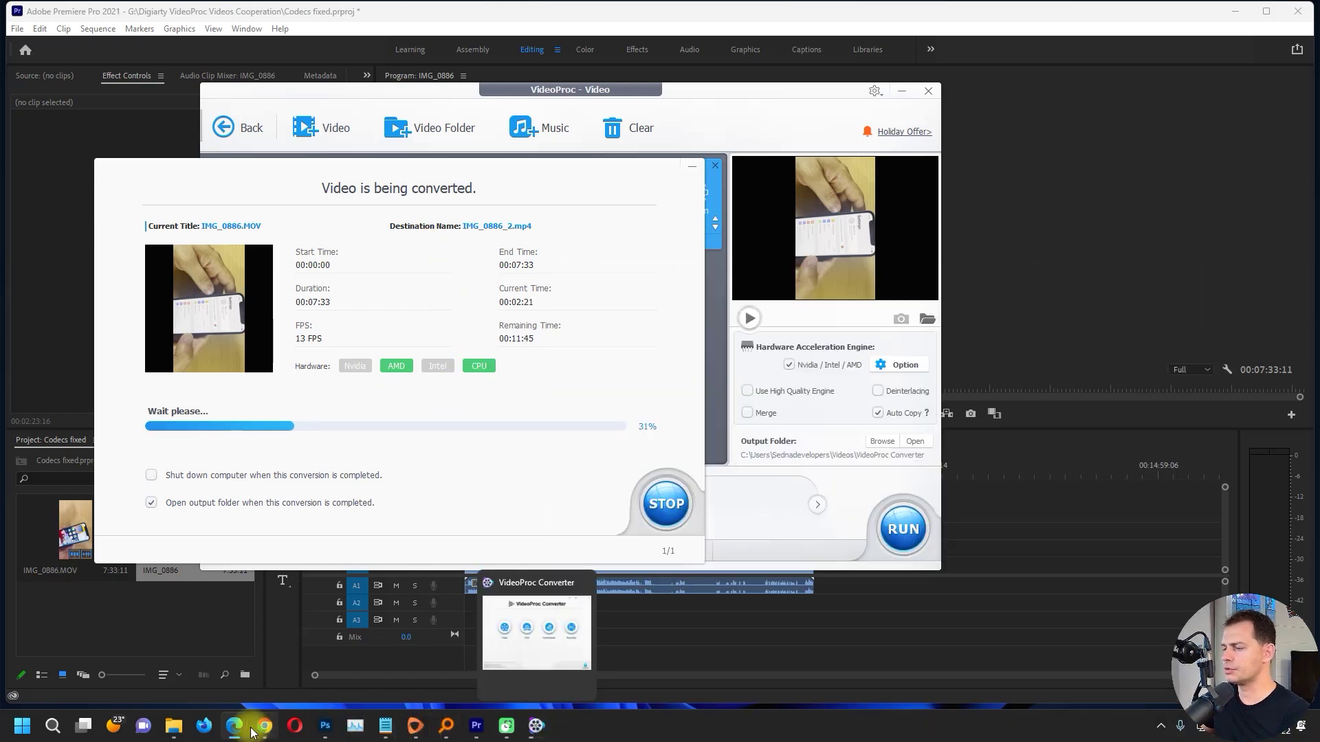
pyautogui.moveTo(234, 727)
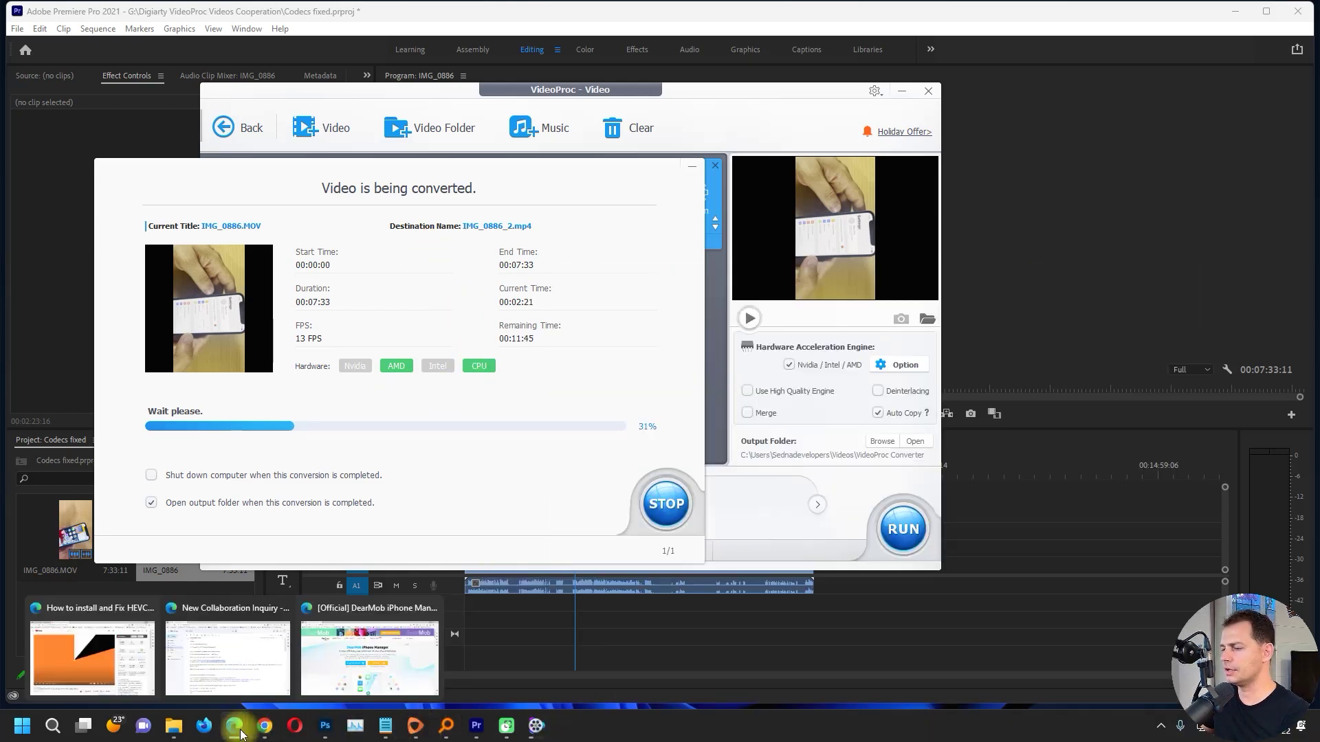
pyautogui.click(383, 661)
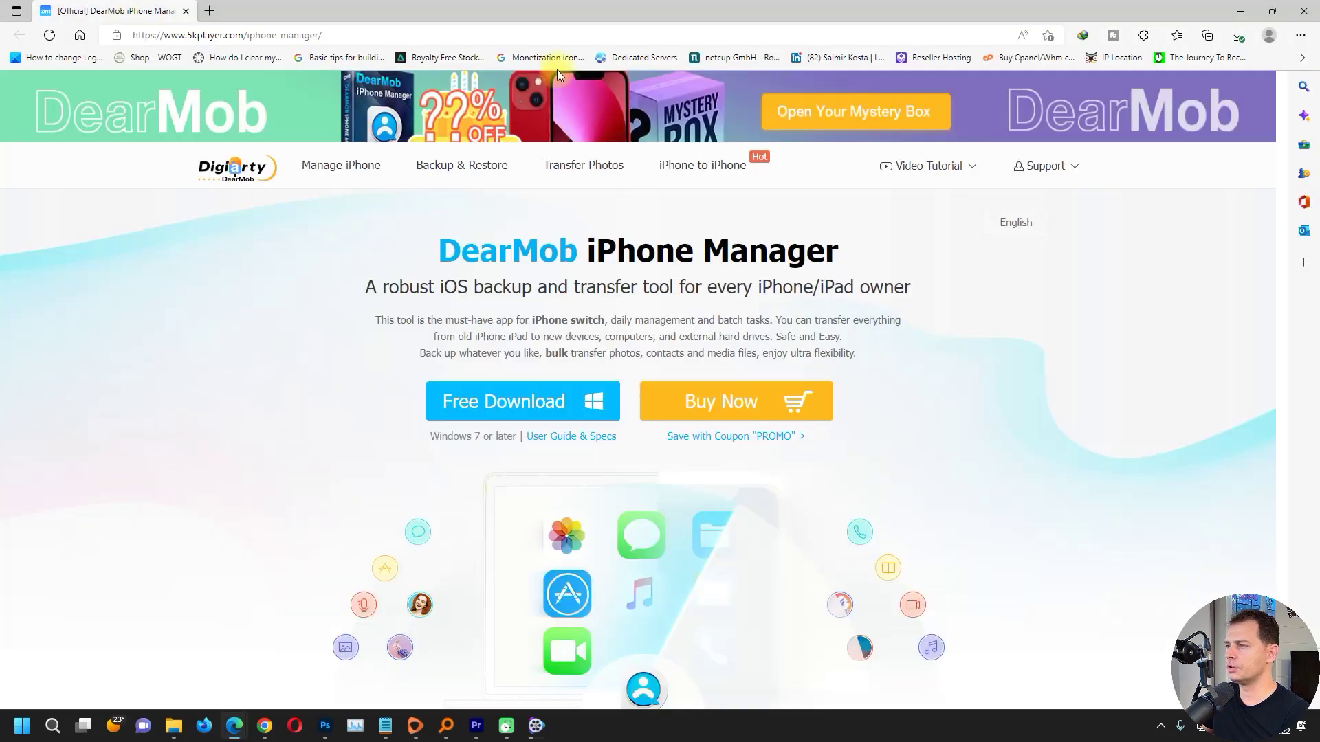
# Open the DearMob Mystery Box giveaway page and scroll down to the box.
pyautogui.click(756, 127)
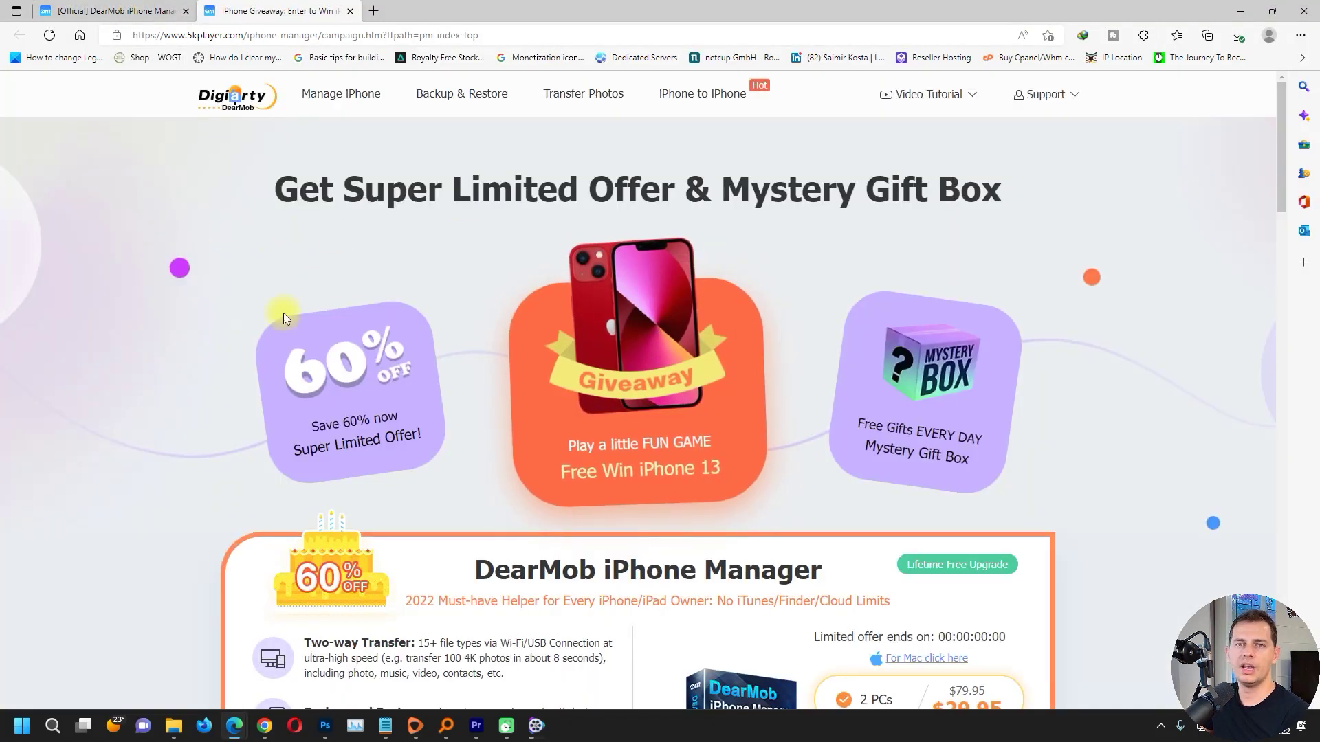
pyautogui.scroll(-10, 286, 318)
pyautogui.scroll(-10, 710, 359)
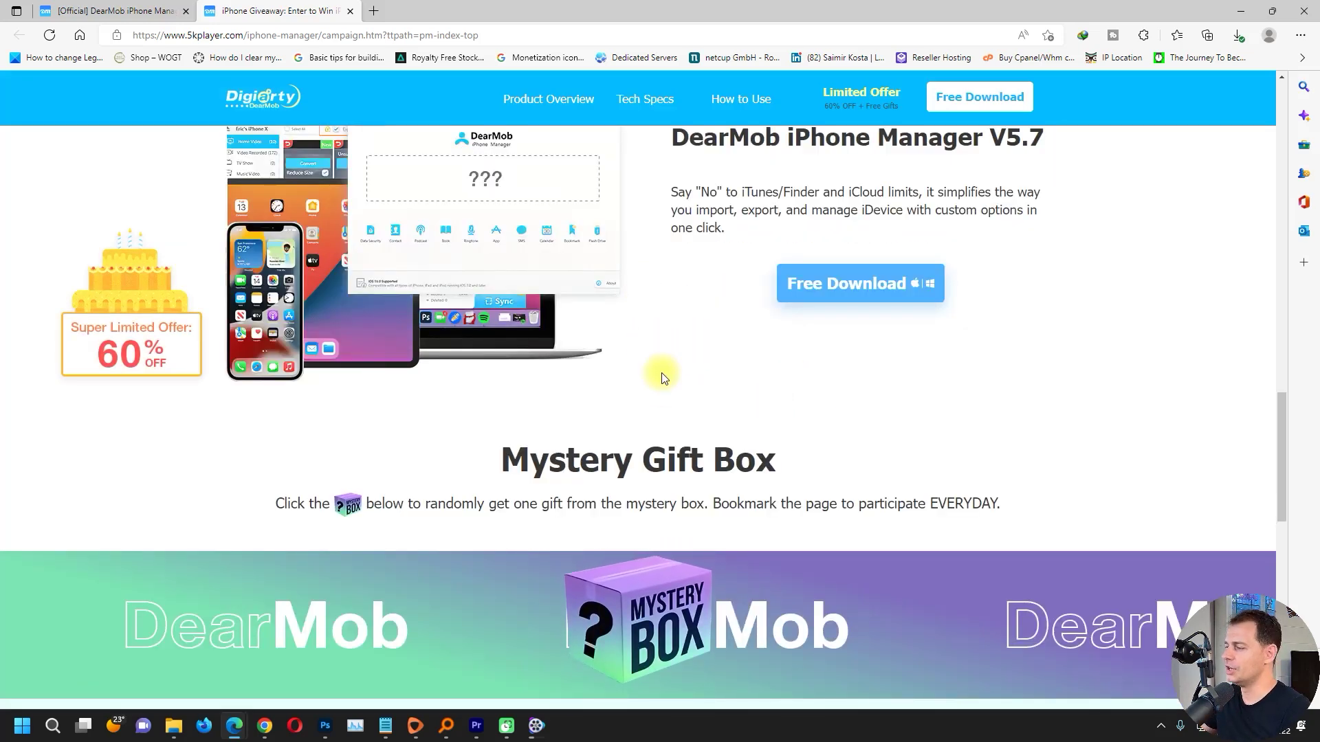
pyautogui.scroll(-5, 661, 376)
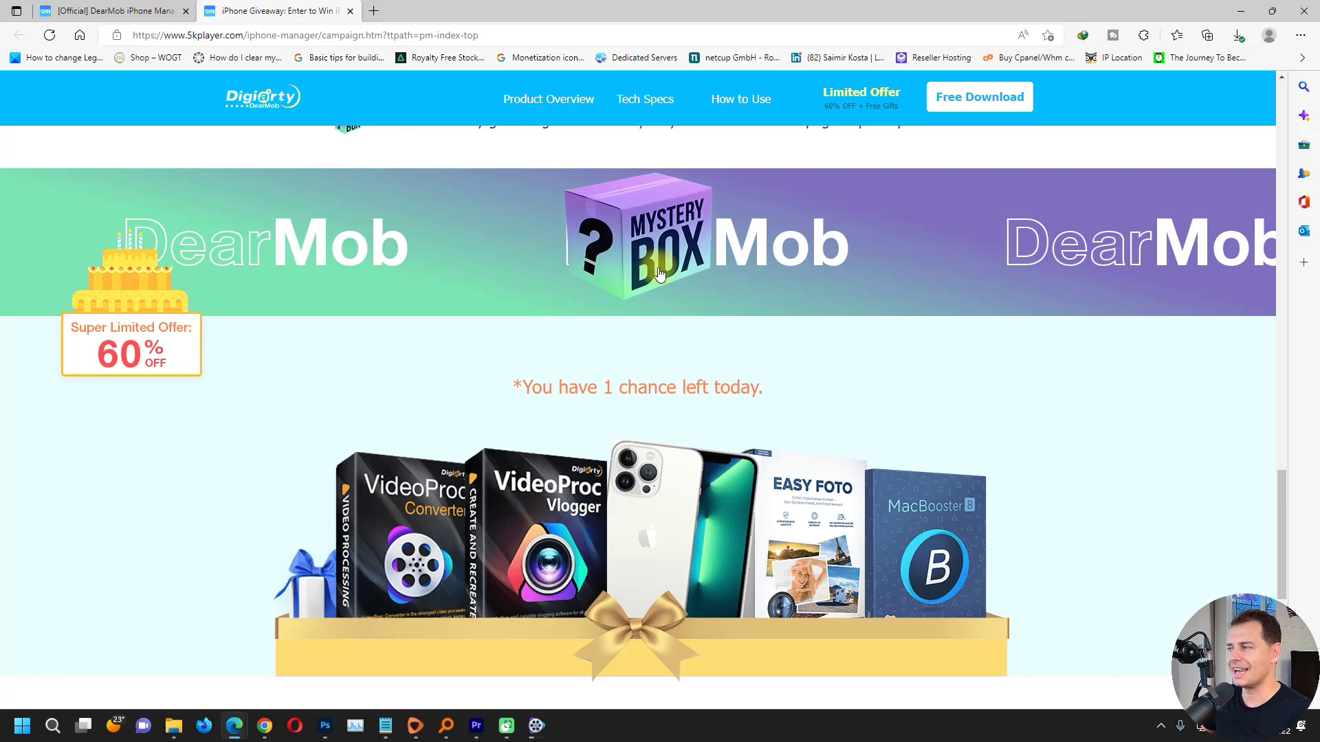
# Open today's Mystery Box, highlight the MacBooster licence code, and close the prize pop-up.
pyautogui.click(630, 246)
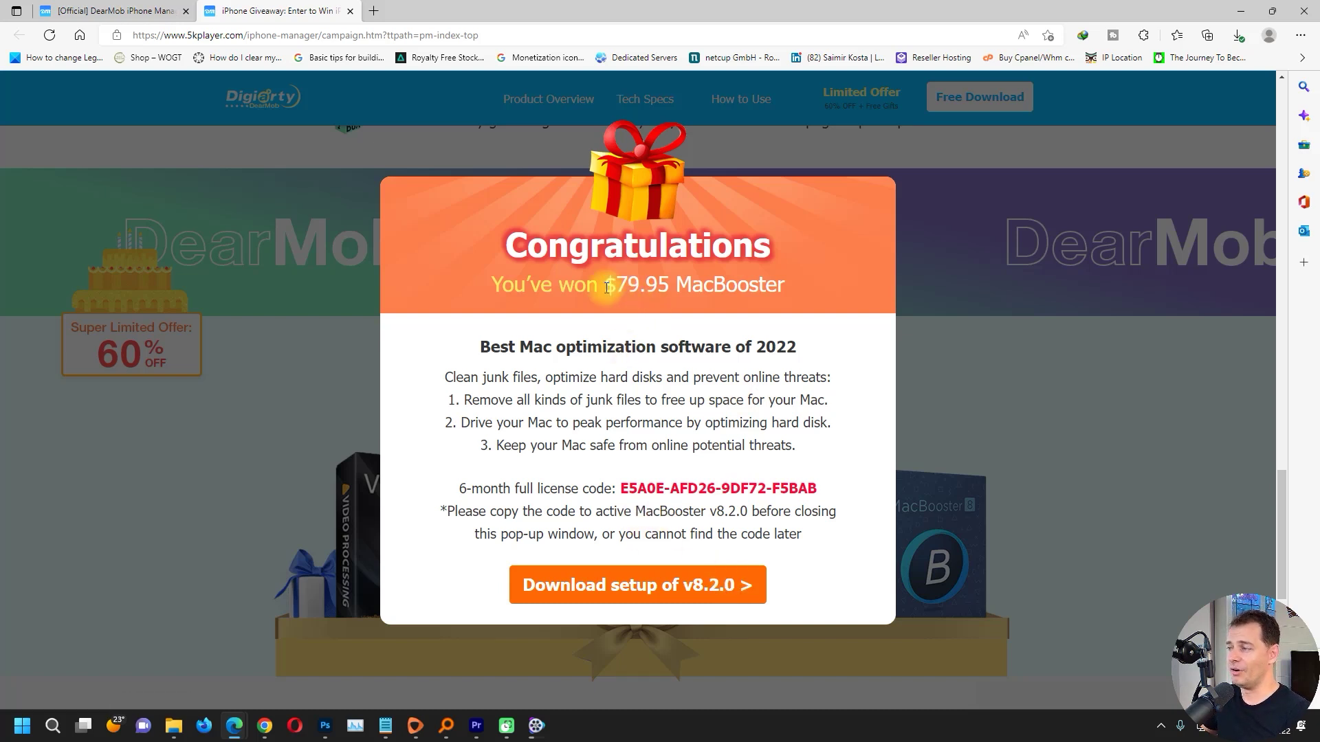
pyautogui.moveTo(456, 487); pyautogui.dragTo(592, 481)
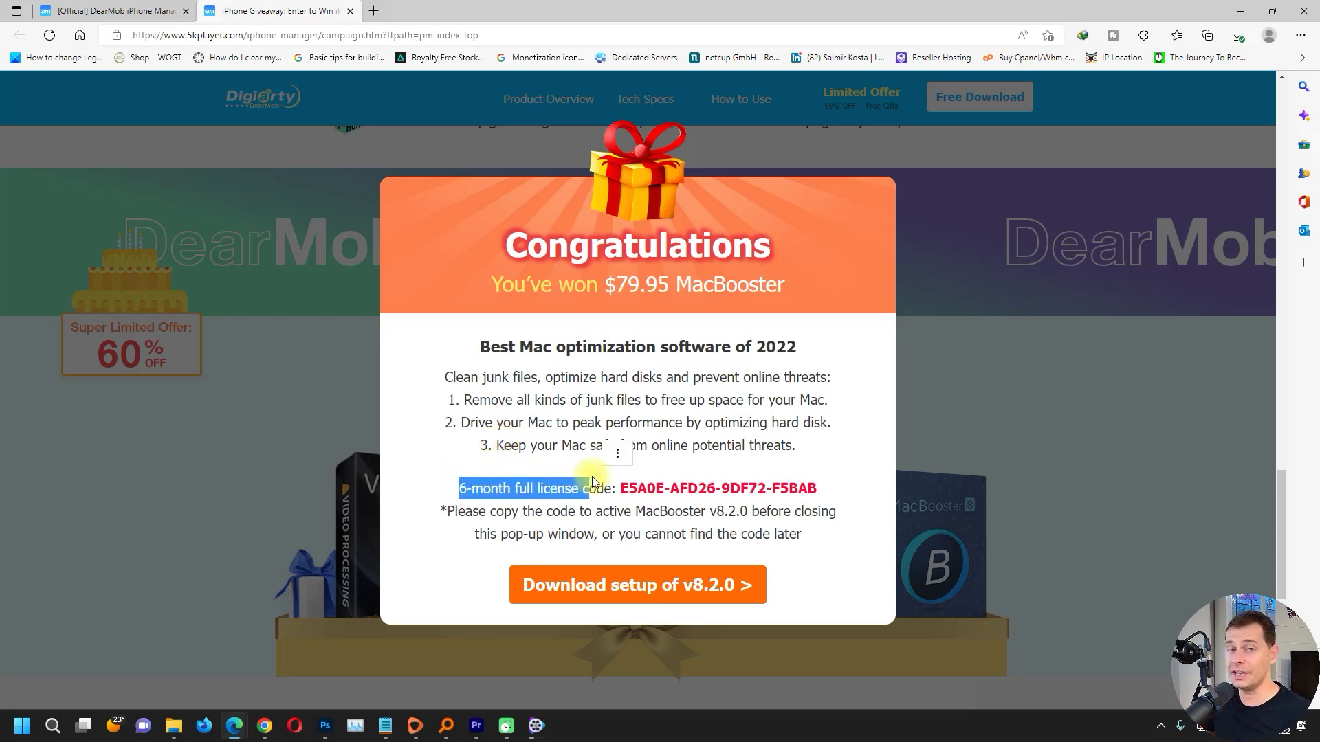
pyautogui.press('Escape')
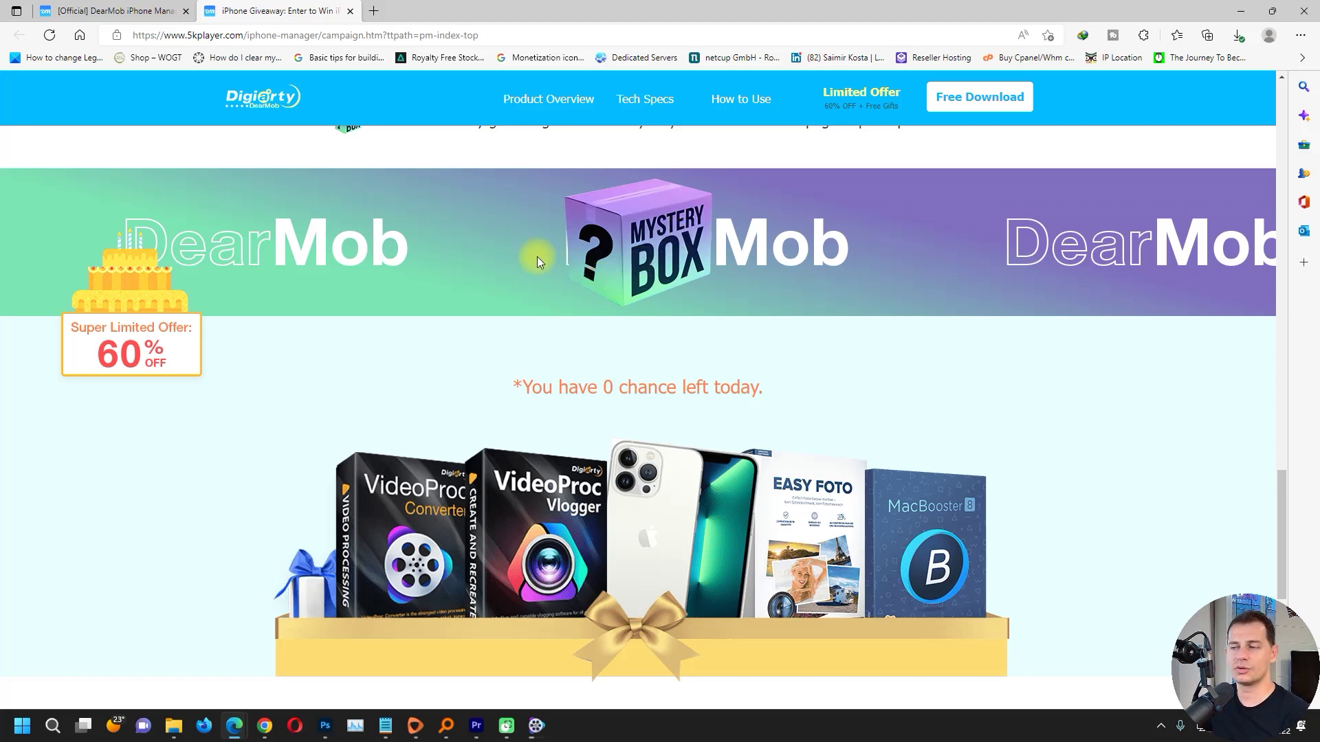
pyautogui.scroll(-7, 621, 352)
pyautogui.scroll(11, 623, 352)
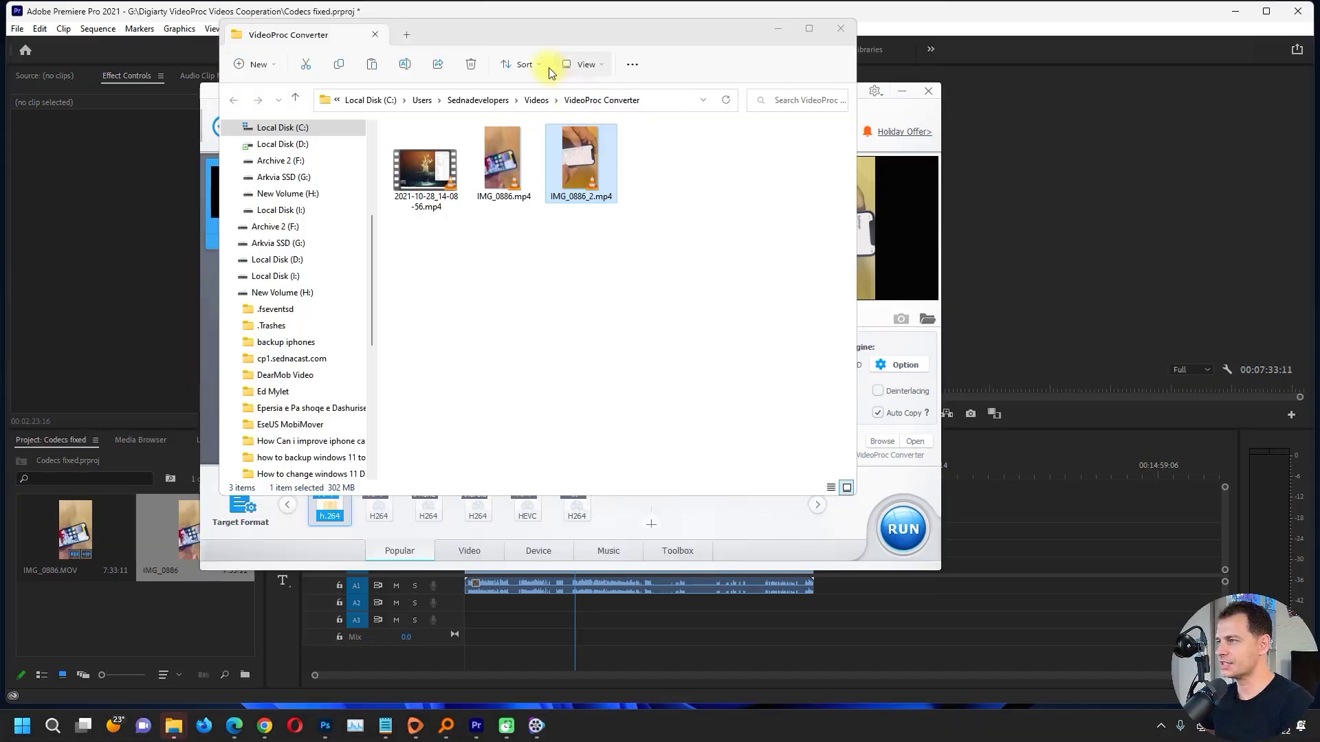
# Drag IMG_0886_2.mp4 from the VideoProc output folder onto Premiere's empty timeline.
pyautogui.moveTo(472, 39); pyautogui.dragTo(1011, 142)
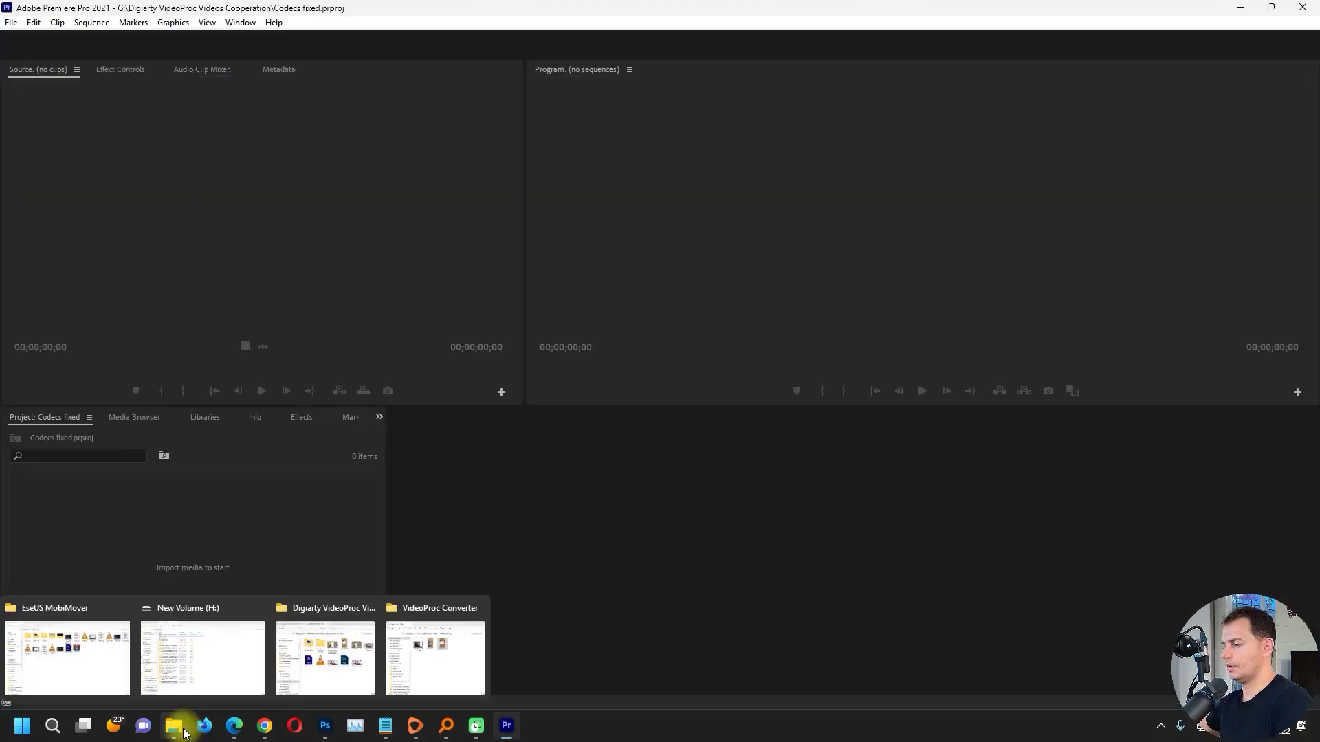
pyautogui.click(389, 688)
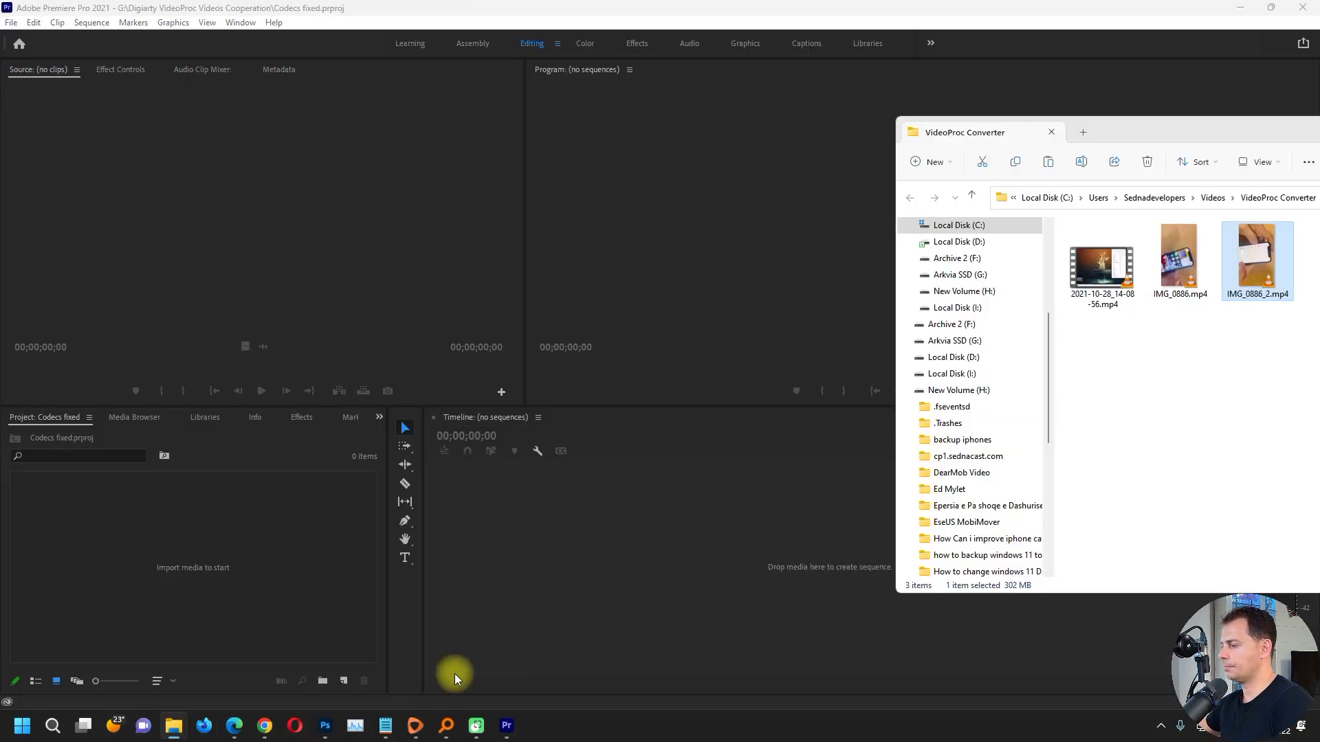
pyautogui.moveTo(1257, 261); pyautogui.dragTo(607, 596)
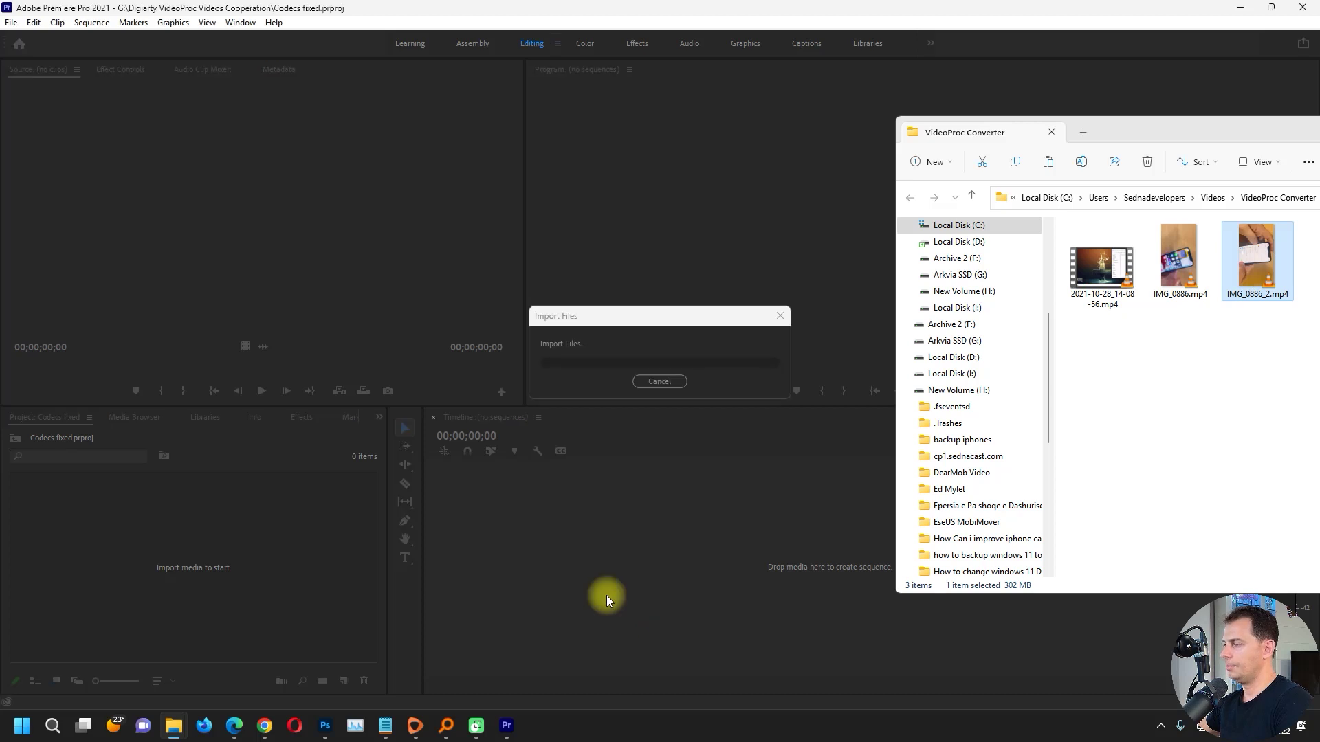
pyautogui.click(638, 13)
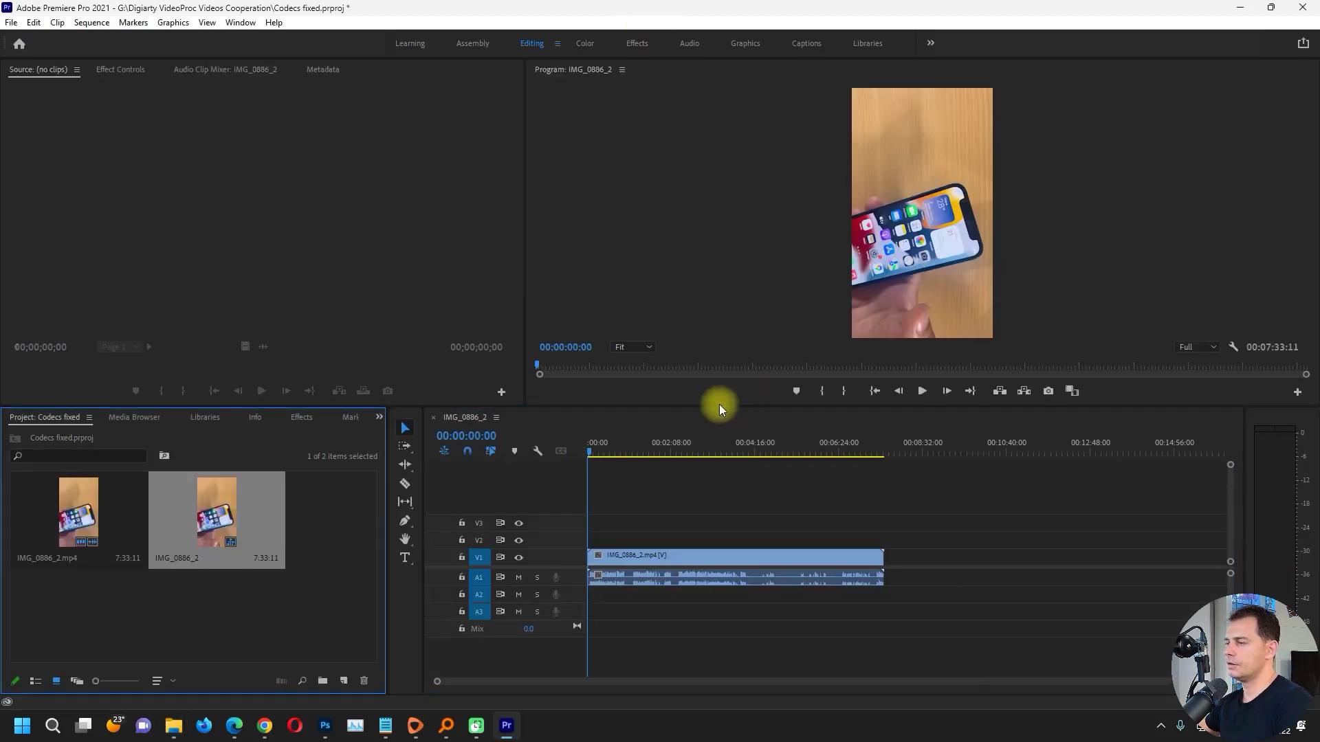
# Export the IMG_0886_2 sequence via File > Export > Media as IMG_0886_233.mp4 and start encoding.
pyautogui.click(11, 22)
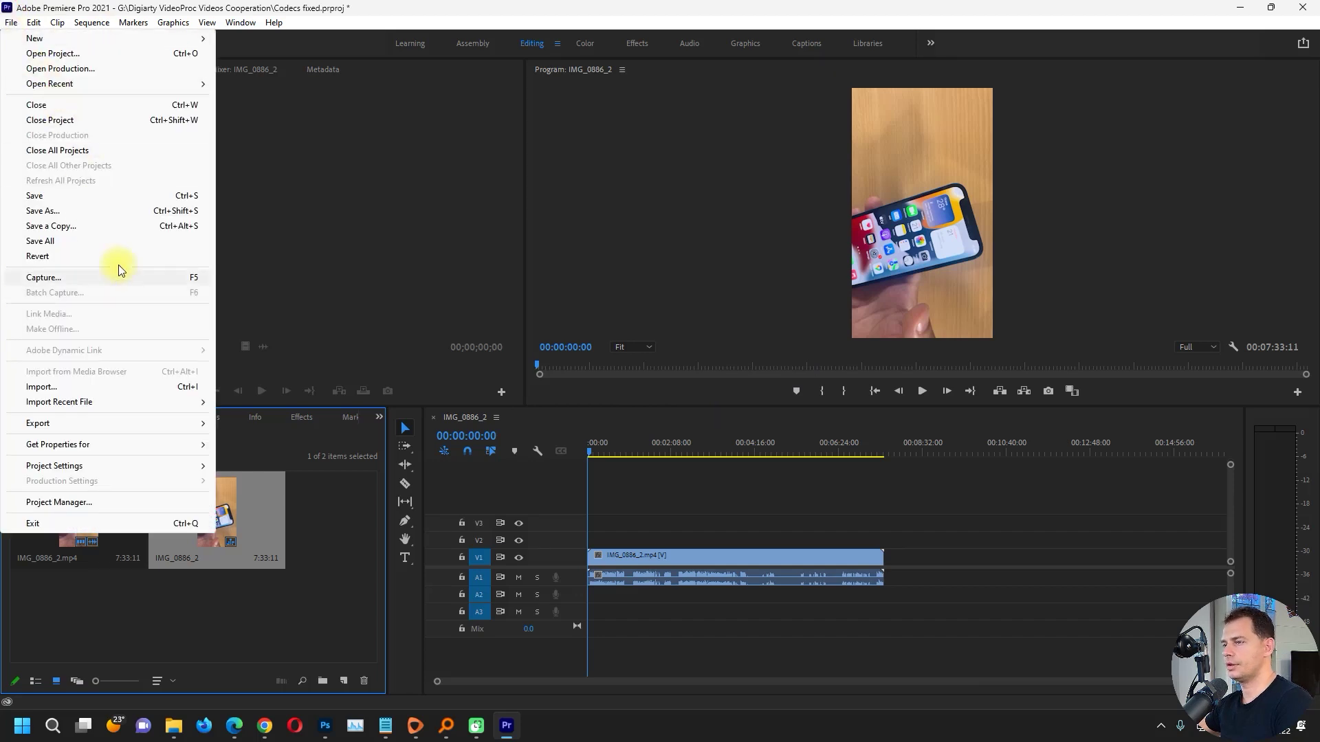
pyautogui.moveTo(68, 430)
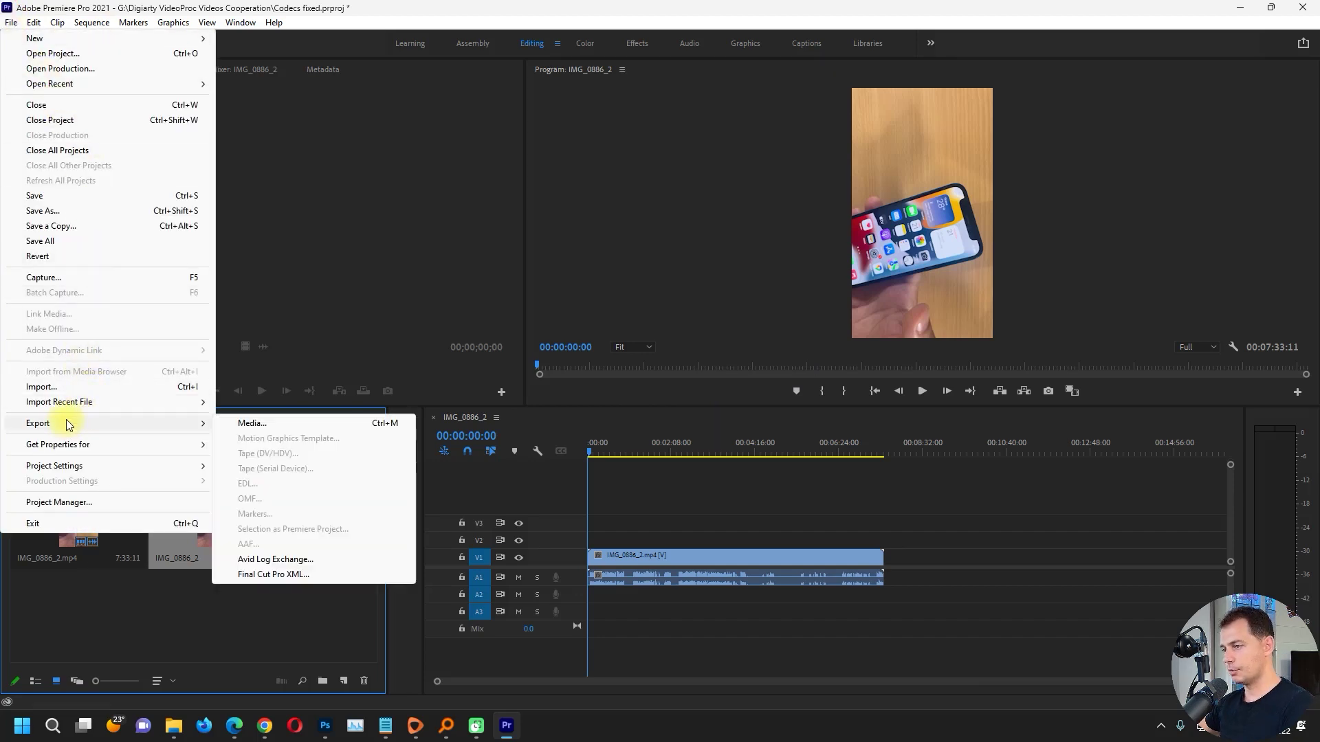
pyautogui.click(258, 425)
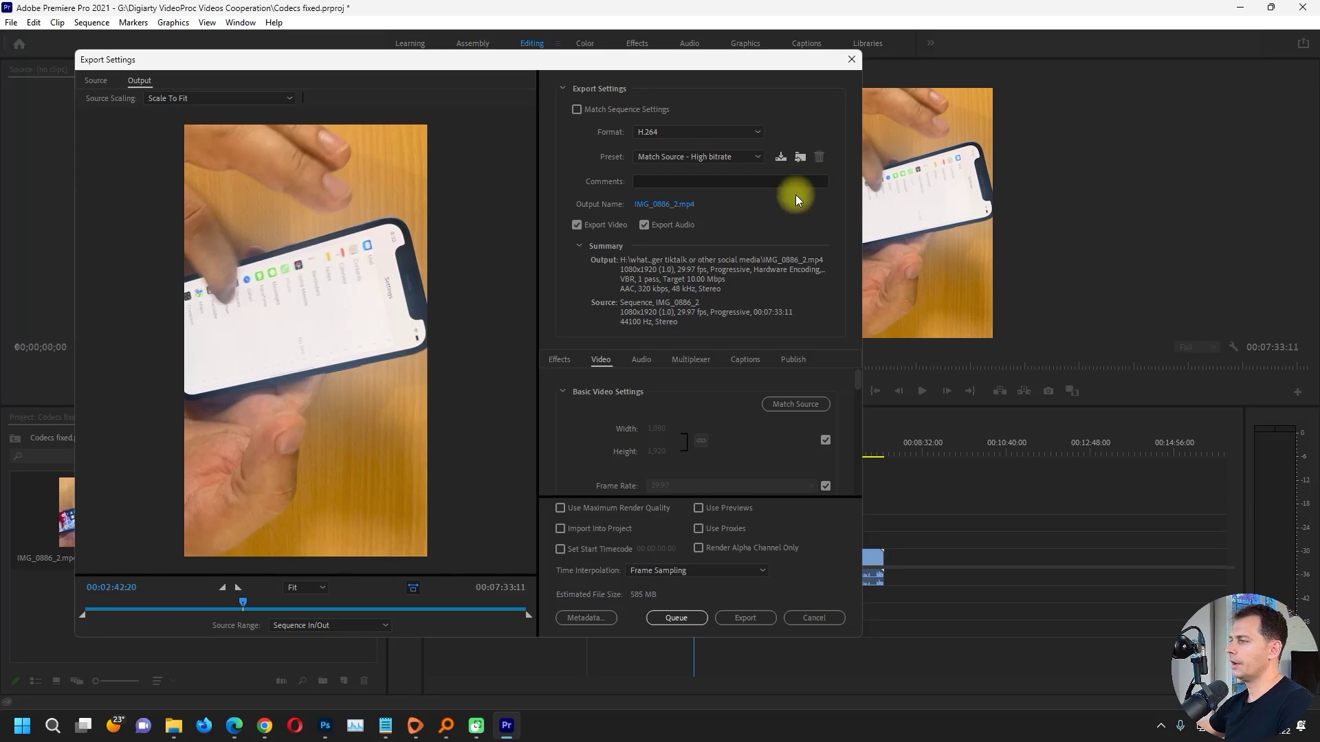
pyautogui.click(657, 205)
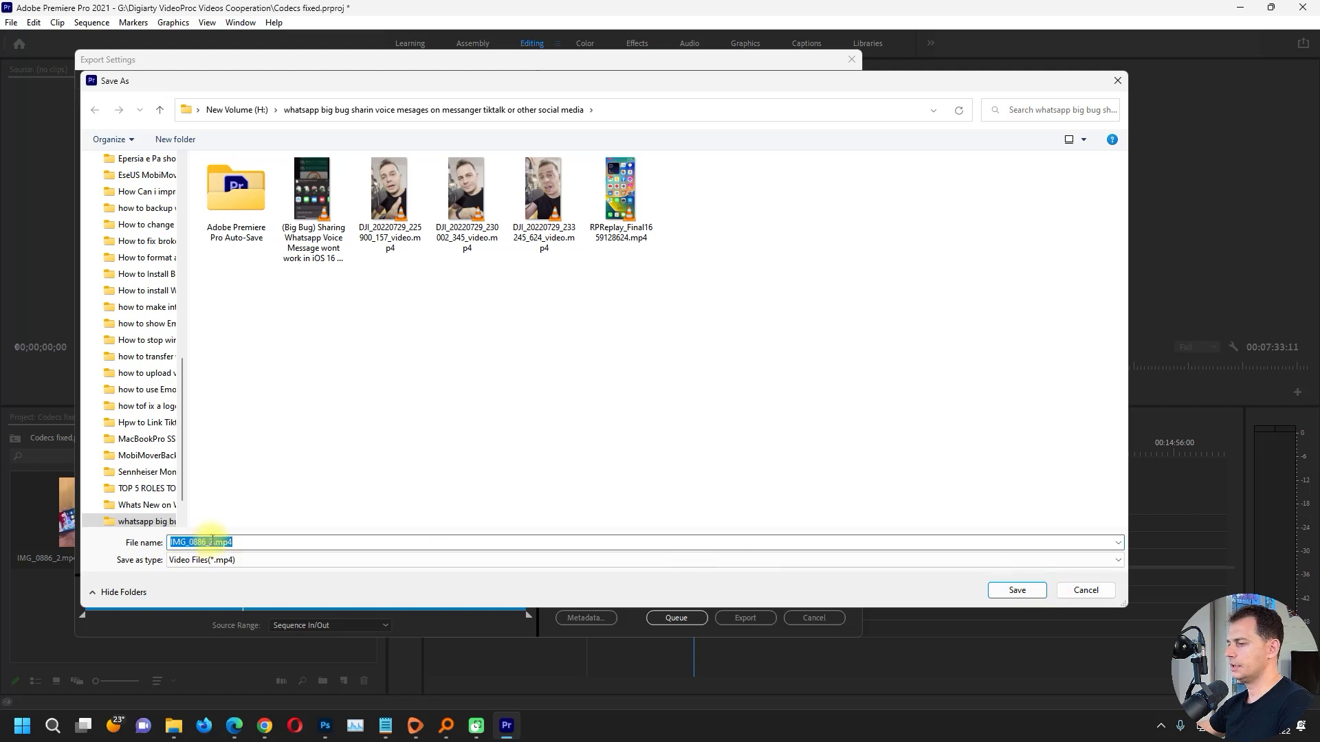
pyautogui.click(213, 543)
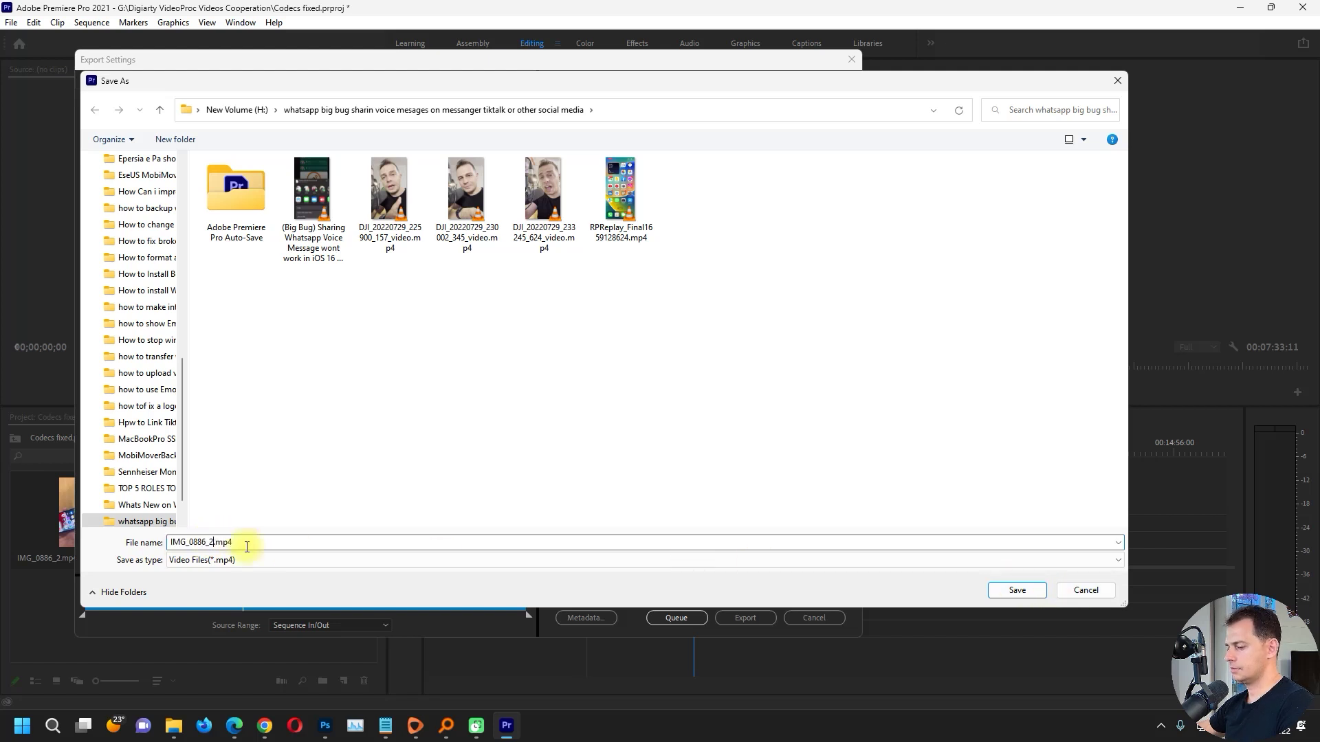
pyautogui.click(1016, 590)
pyautogui.click(754, 619)
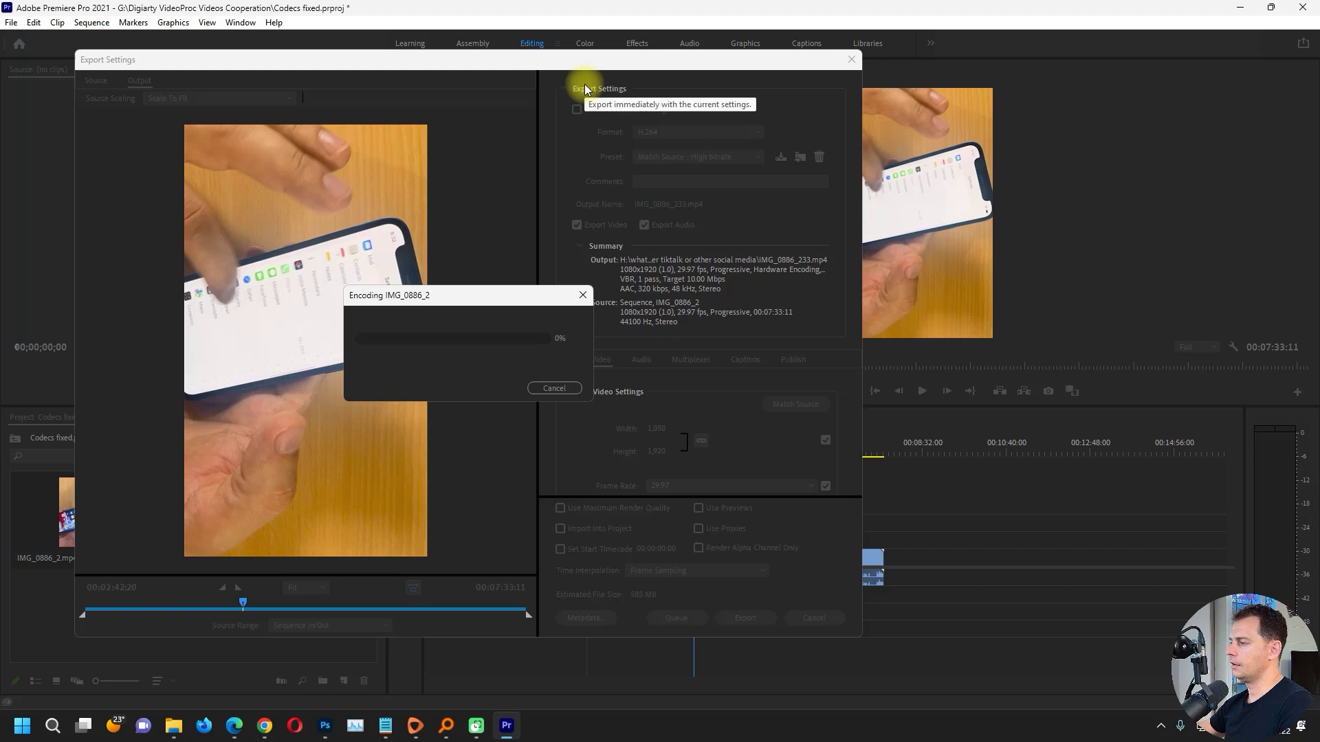
pyautogui.moveTo(487, 299); pyautogui.dragTo(344, 307)
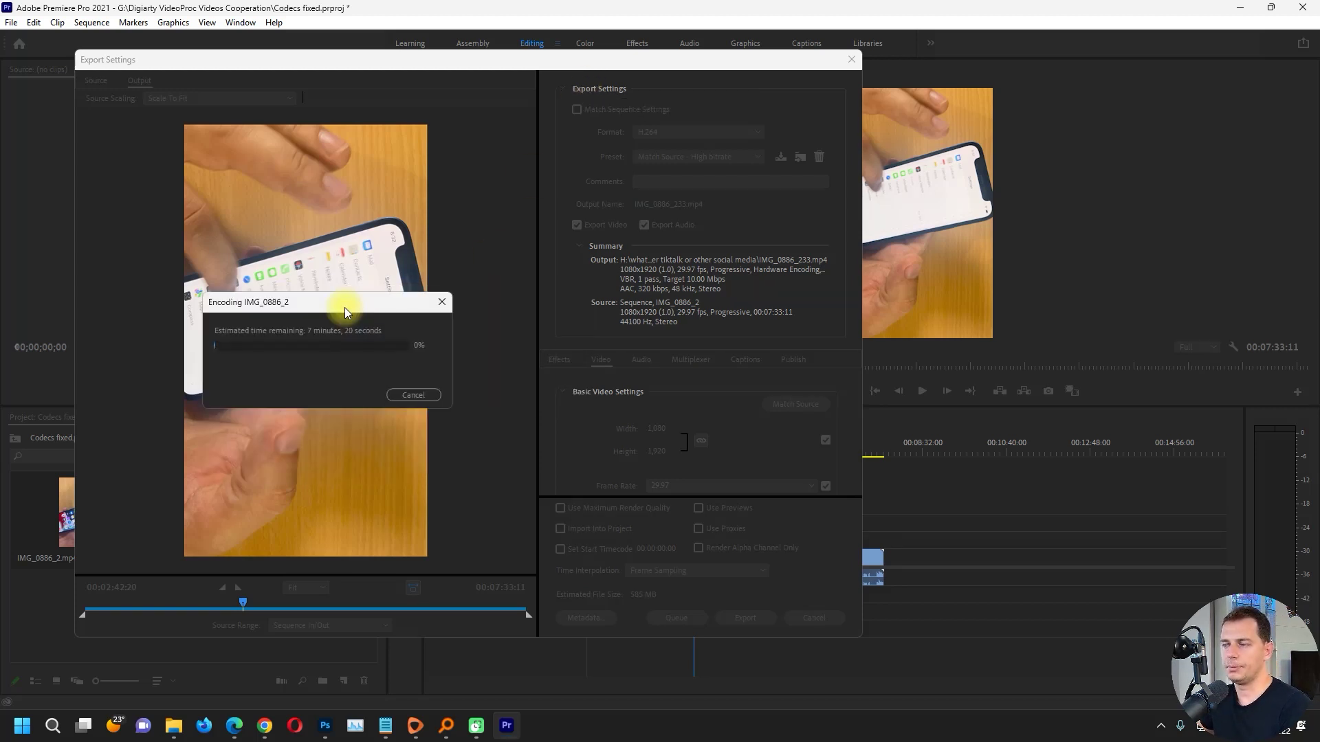